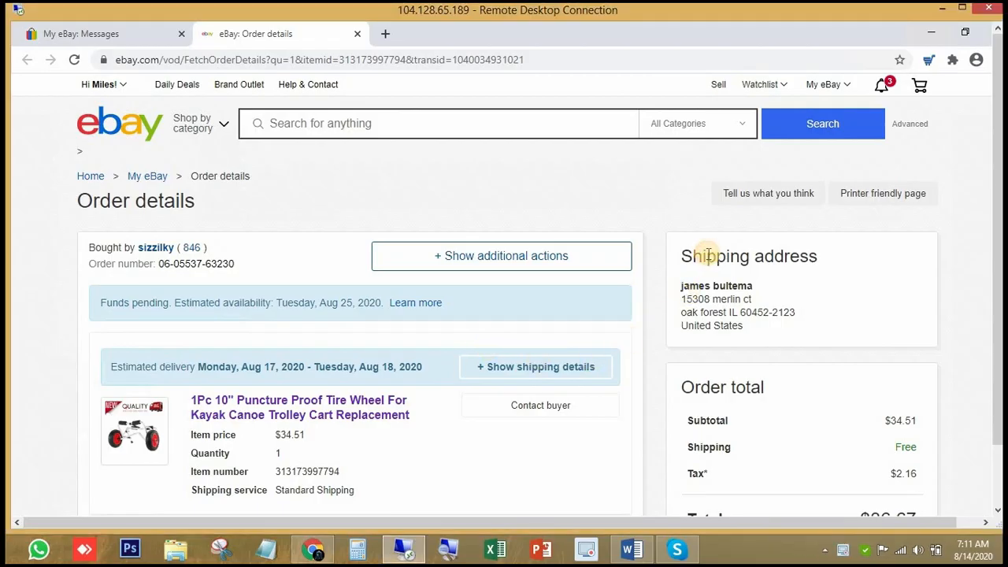
# - Review the eBay order details and copy the buyer's name from the shipping address
pyautogui.scroll(-1, 706, 254)
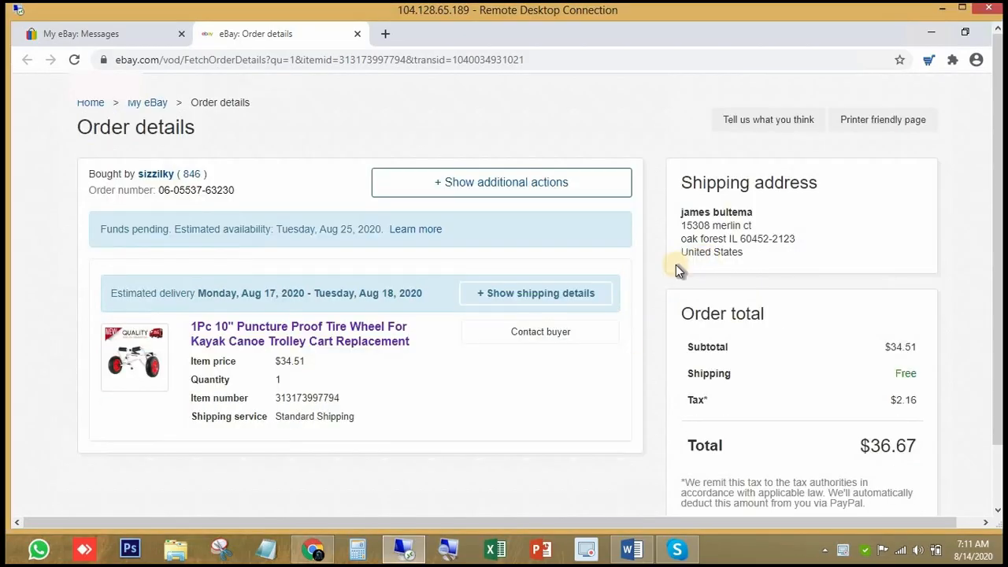
pyautogui.scroll(-1, 676, 269)
pyautogui.scroll(-1, 678, 269)
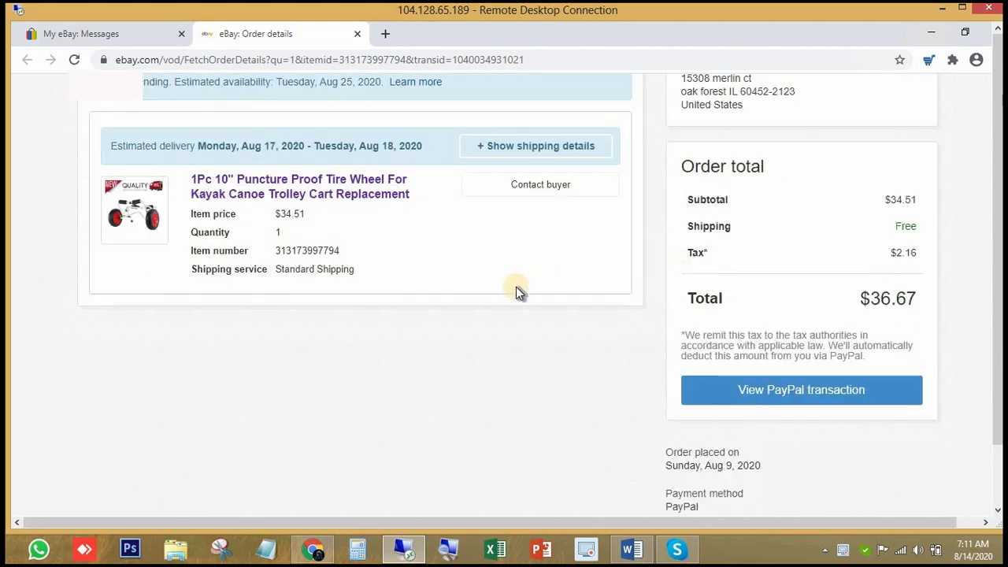
pyautogui.scroll(2, 516, 286)
pyautogui.scroll(1, 632, 312)
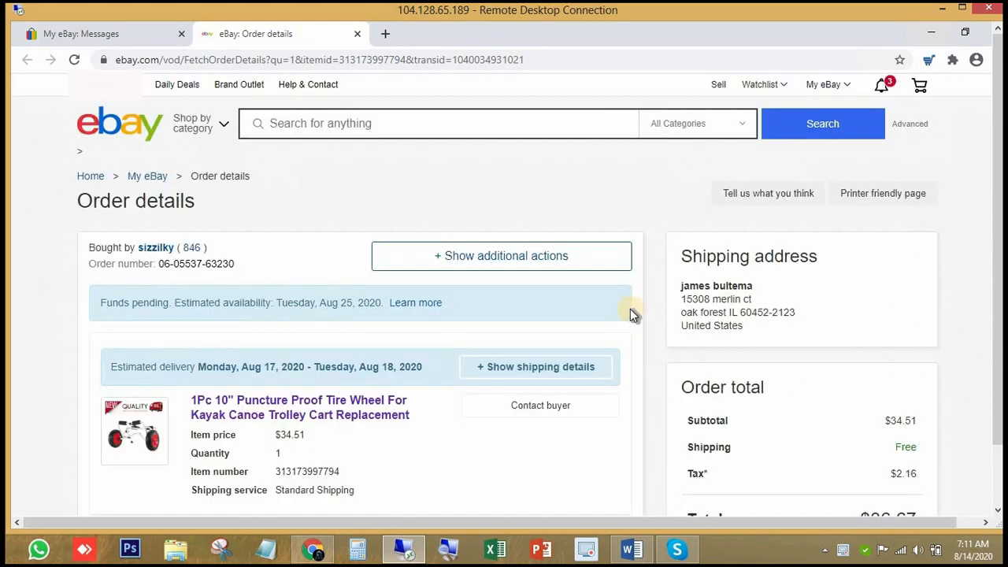
pyautogui.moveTo(681, 286); pyautogui.dragTo(742, 289)
pyautogui.press('super+c')
pyautogui.rightClick(742, 289)
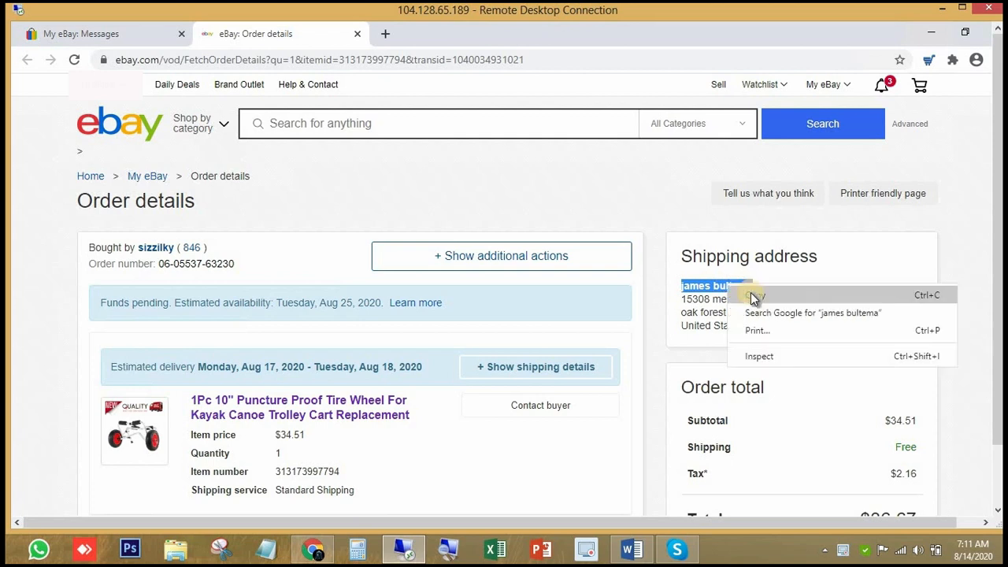
pyautogui.click(748, 294)
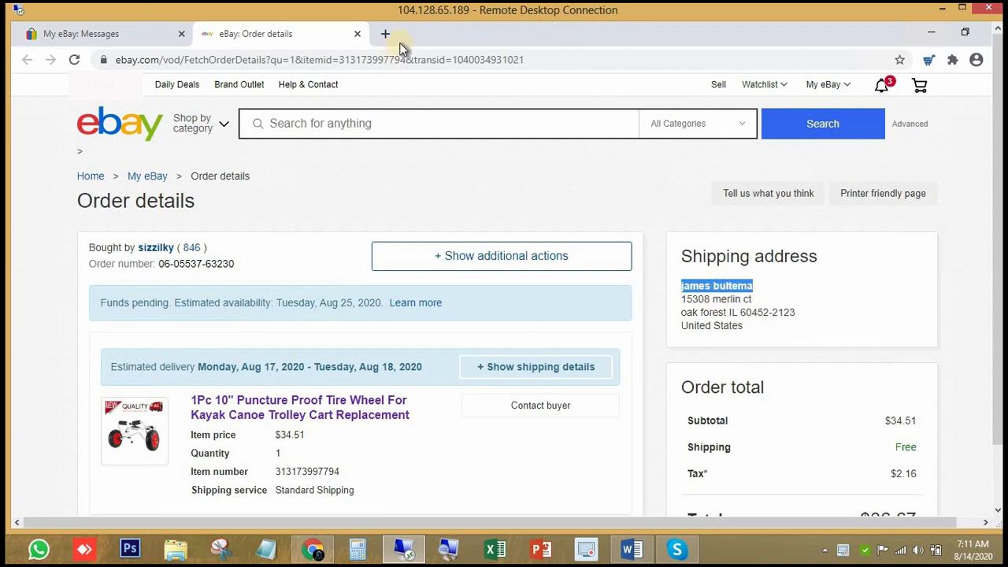
# - Open Amazon's Your Orders page in a new tab and search all orders for the copied buyer's name
pyautogui.click(386, 34)
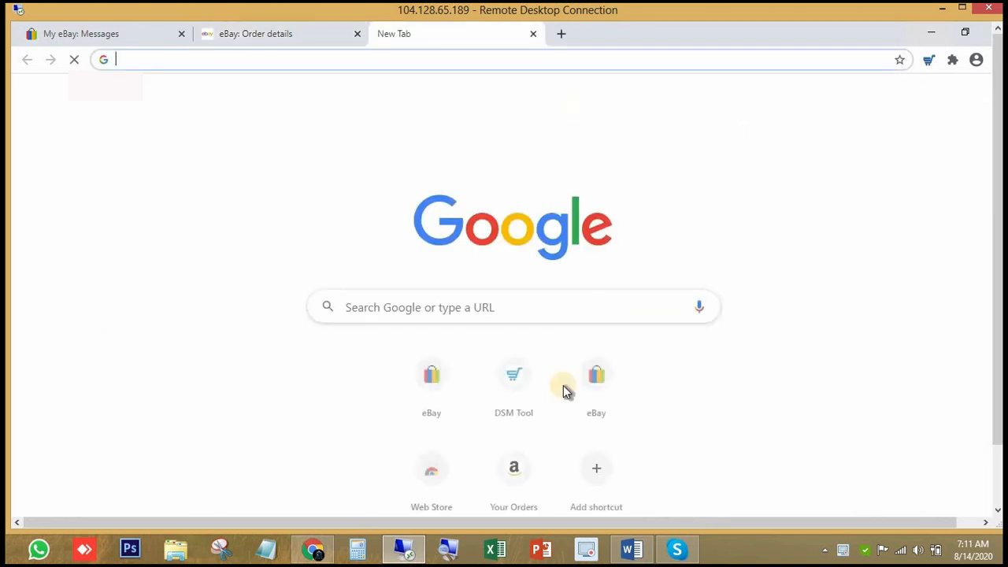
pyautogui.click(513, 476)
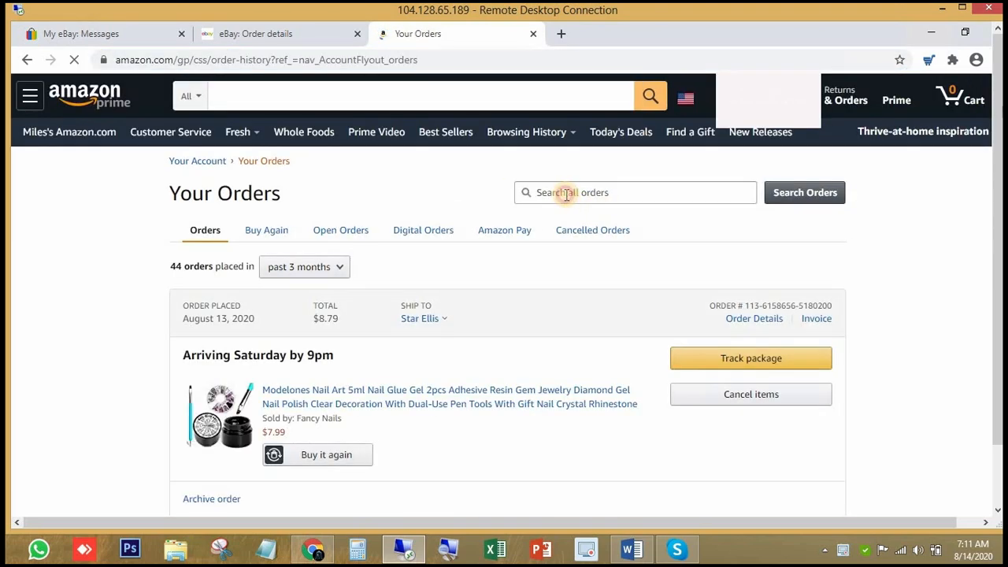
pyautogui.click(561, 194)
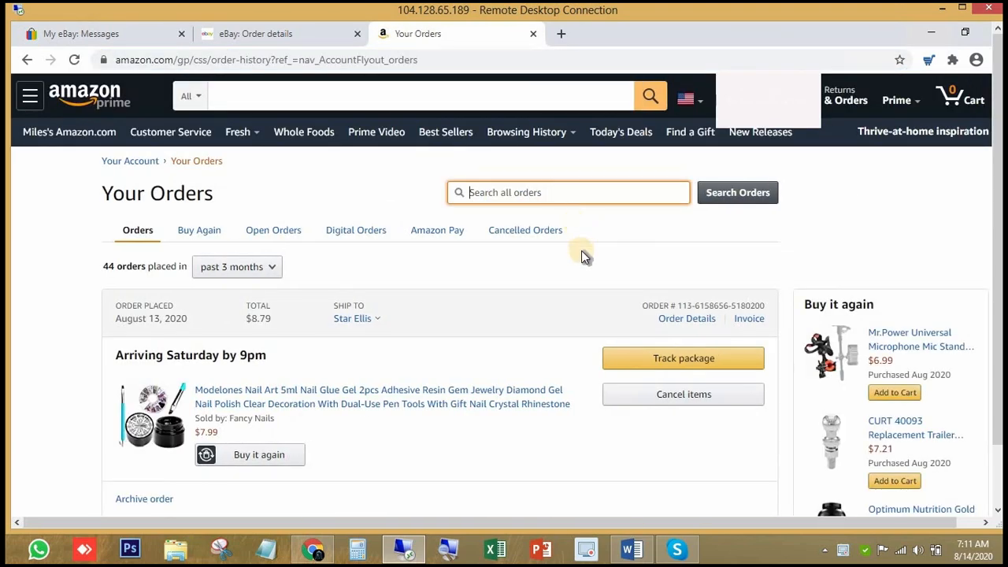
pyautogui.rightClick(559, 197)
pyautogui.click(622, 311)
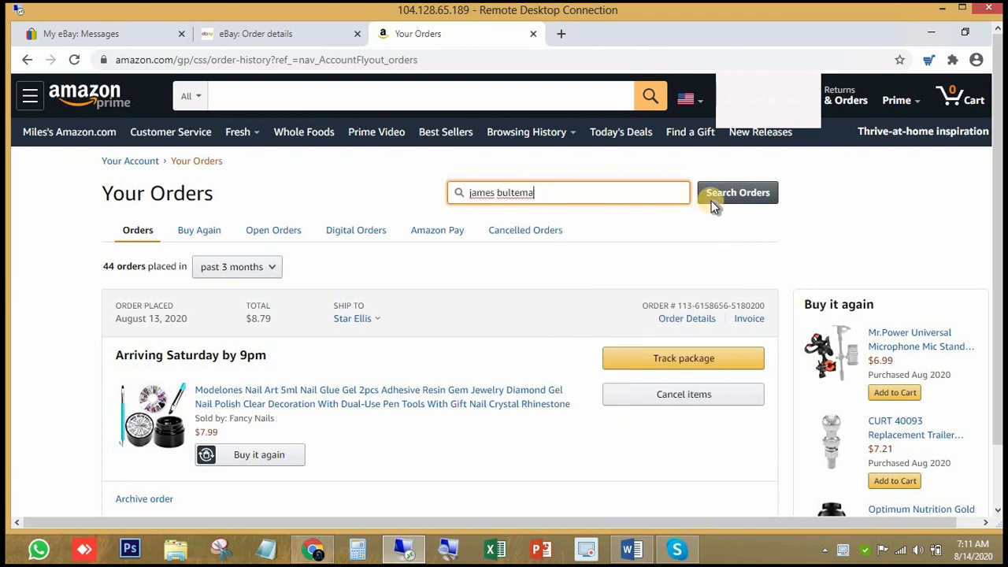
pyautogui.click(701, 196)
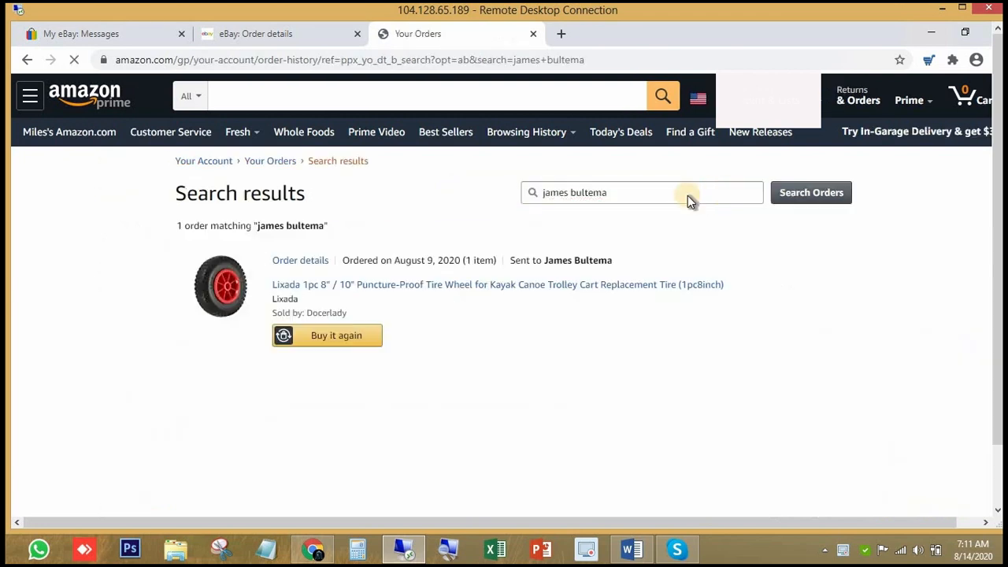
# - Open the matching order's details in a separate tab and close the search results tab
pyautogui.rightClick(286, 266)
pyautogui.click(441, 269)
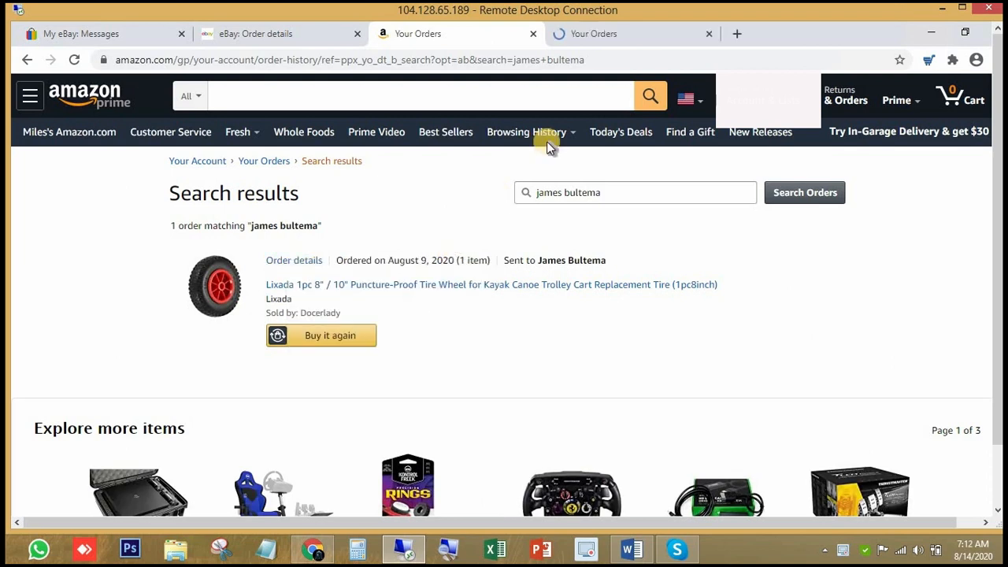
pyautogui.click(533, 35)
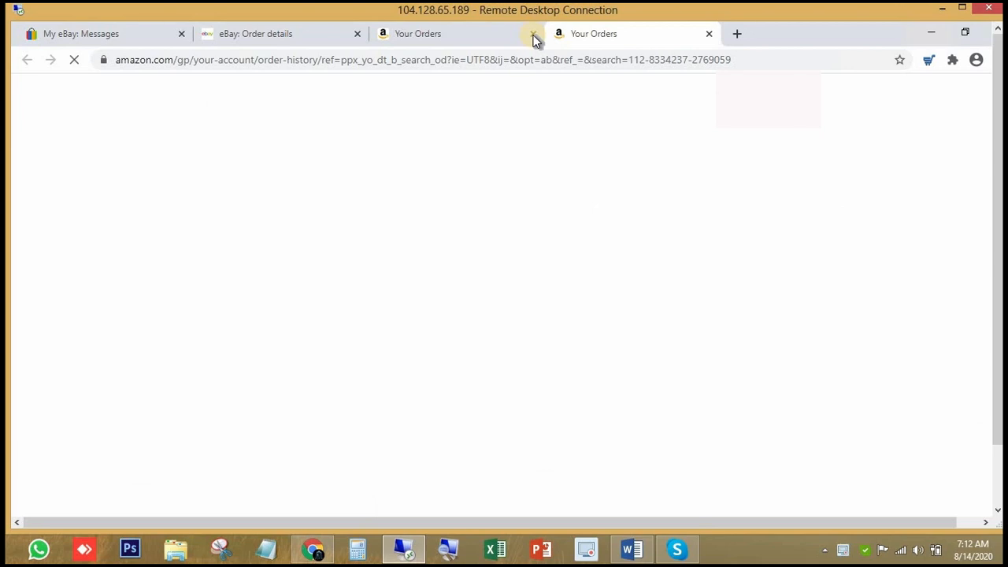
pyautogui.click(533, 35)
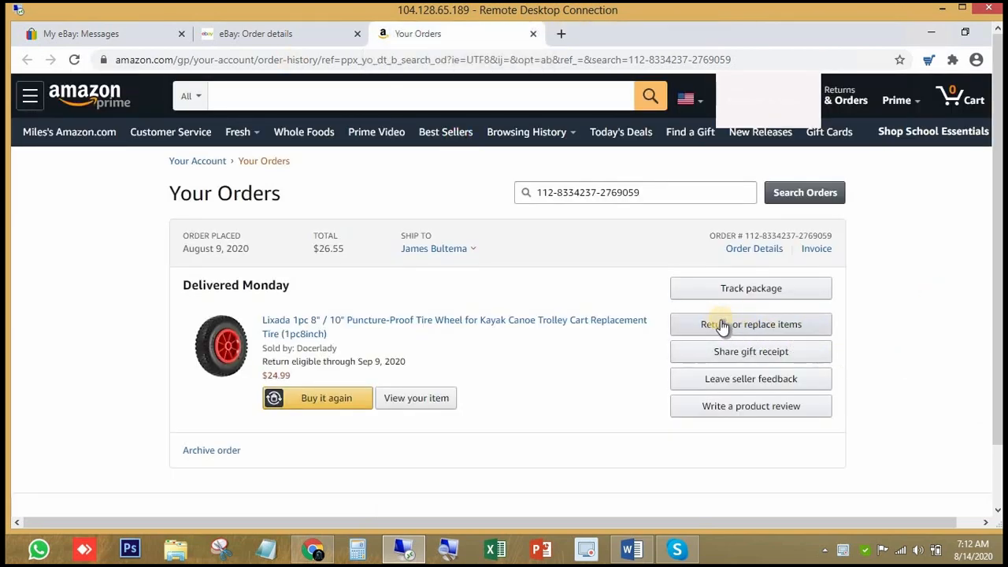
# - Start a return for the Lixada tire wheel with the reason "Item defective or doesn't work"
pyautogui.click(763, 325)
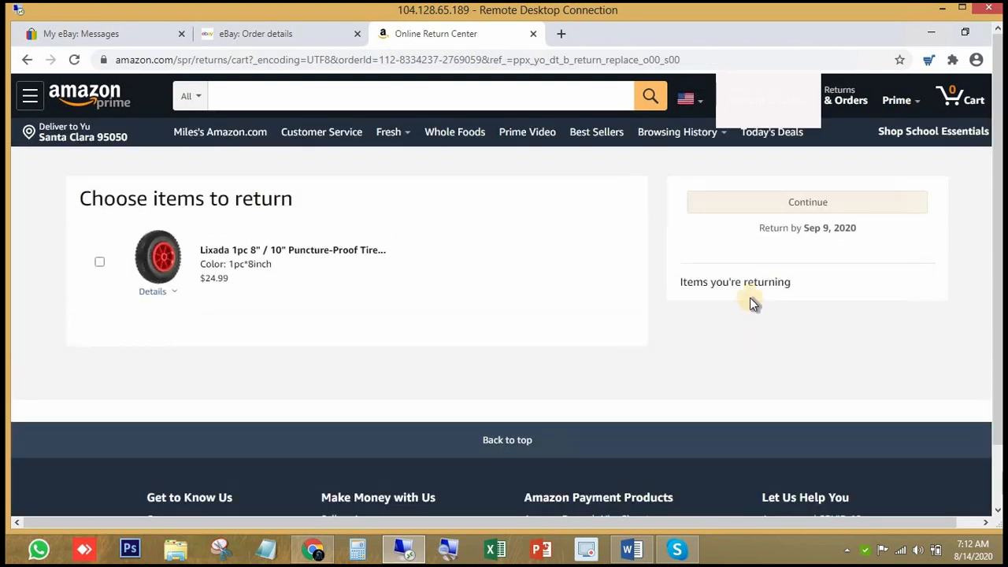
pyautogui.click(100, 262)
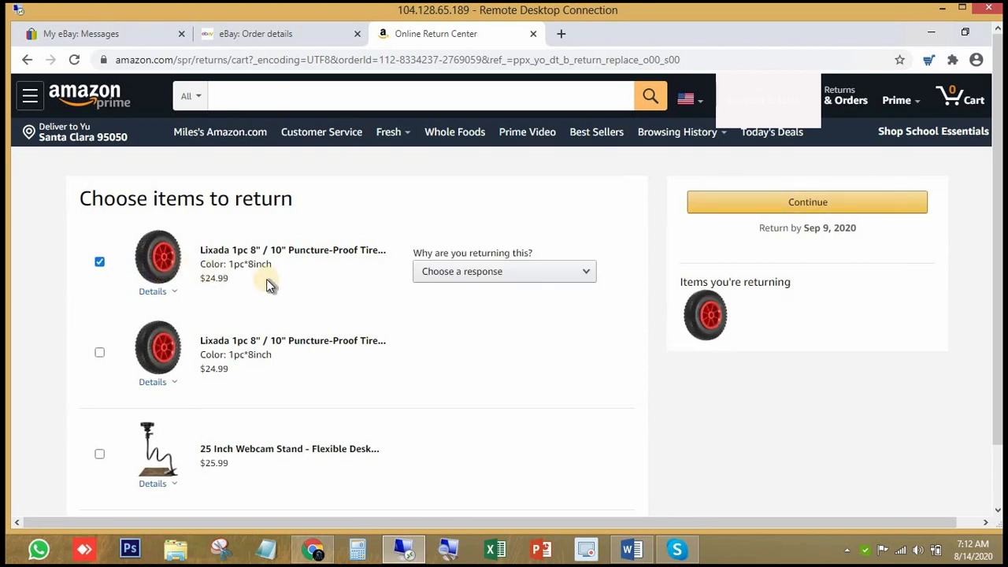
pyautogui.click(527, 282)
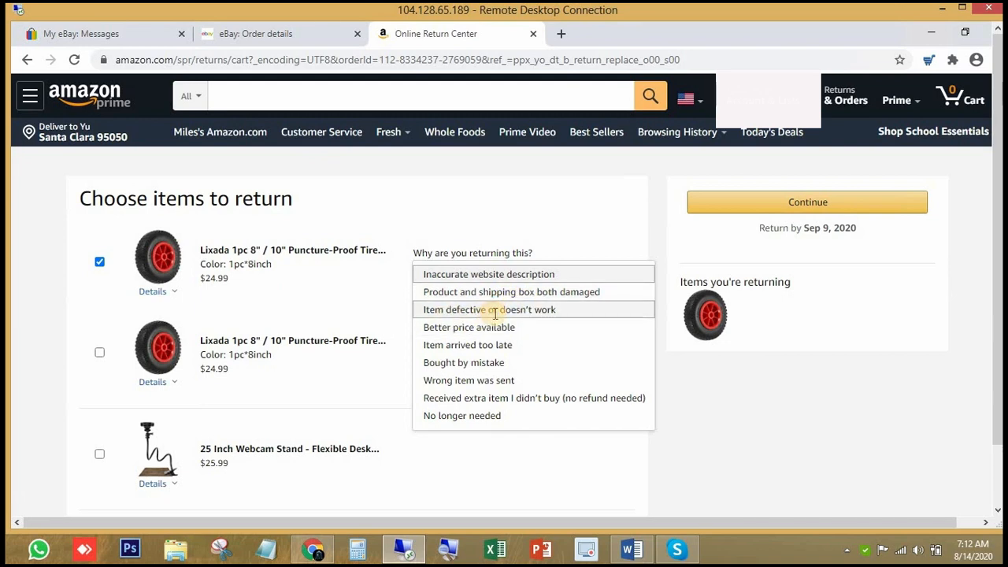
pyautogui.click(495, 303)
# - Enter the required return comment "Not Perfect As Display Online For Shopping"
pyautogui.click(439, 338)
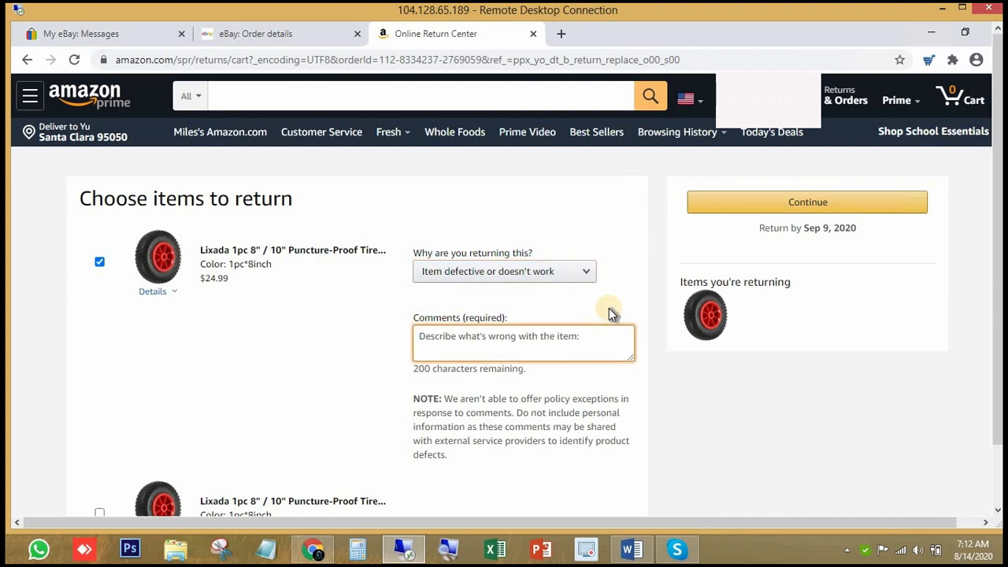
pyautogui.write('No P')
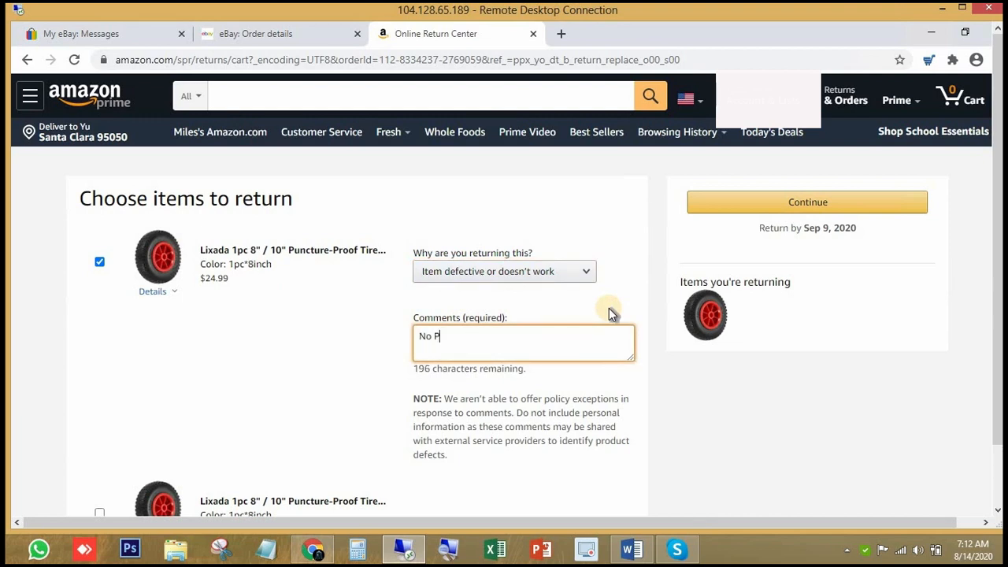
pyautogui.write('erfect As Ds')
pyautogui.press('BackSpace')
pyautogui.write('isplay')
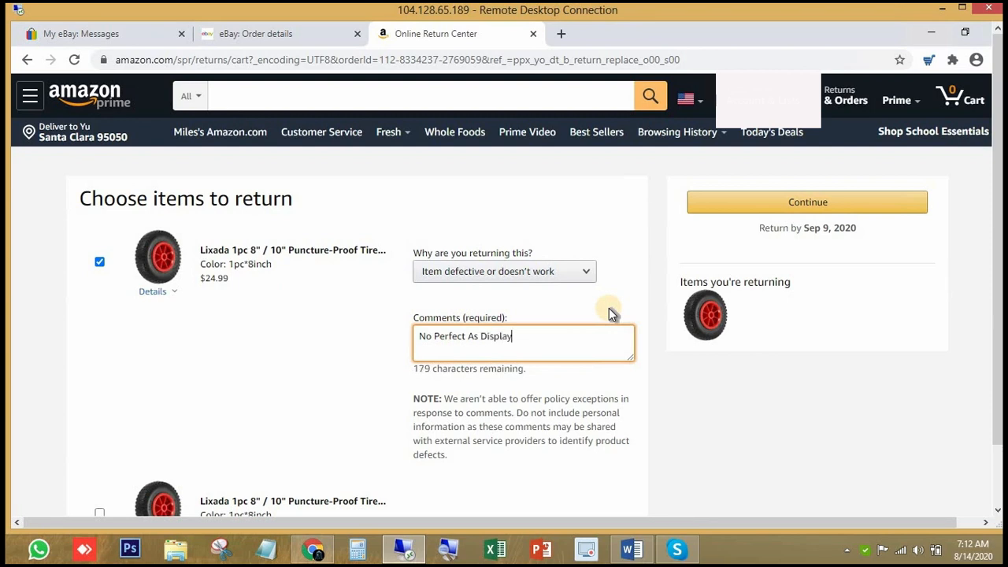
pyautogui.write(' Online For Shopping')
pyautogui.click(432, 336)
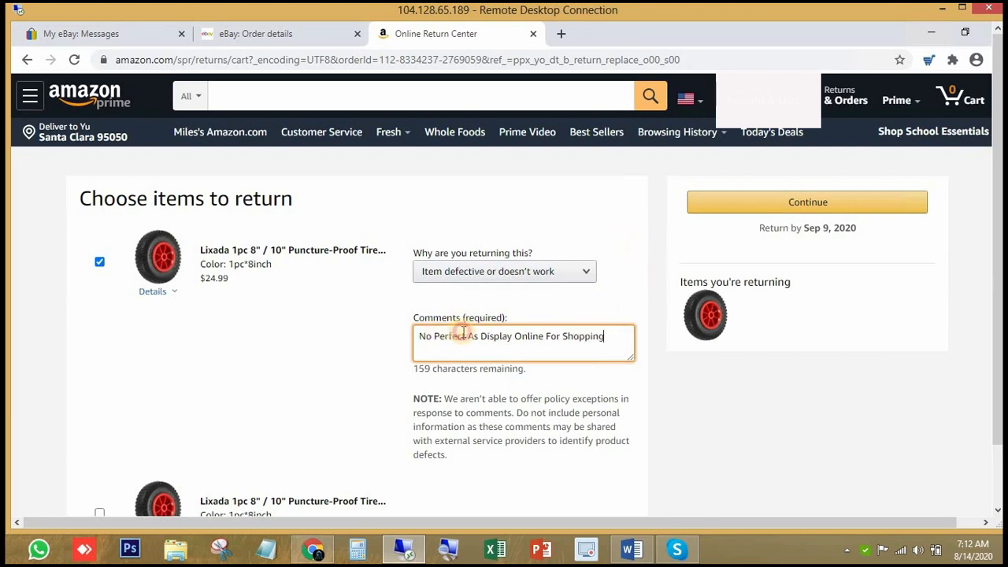
pyautogui.write('r')
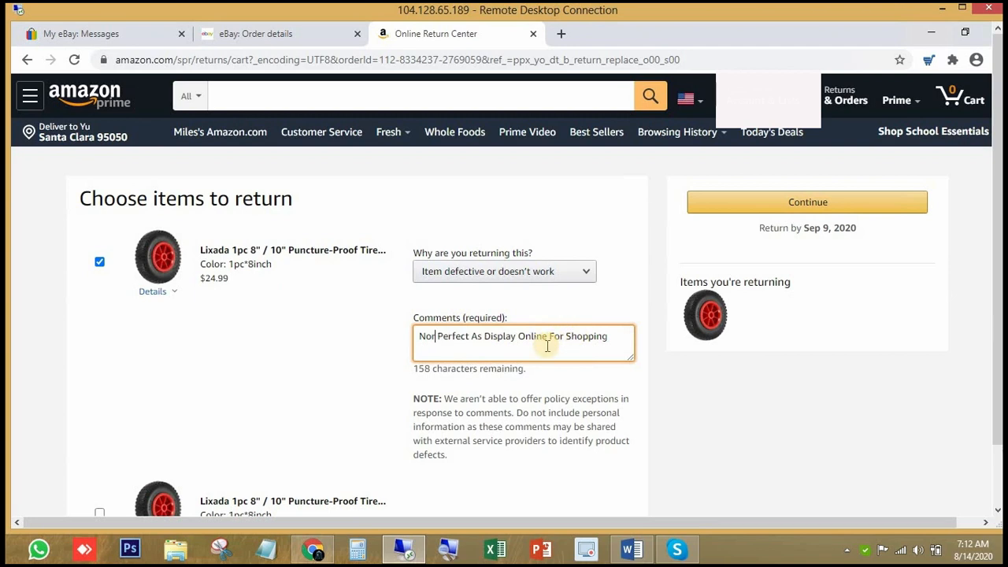
pyautogui.press('BackSpace')
pyautogui.write('t')
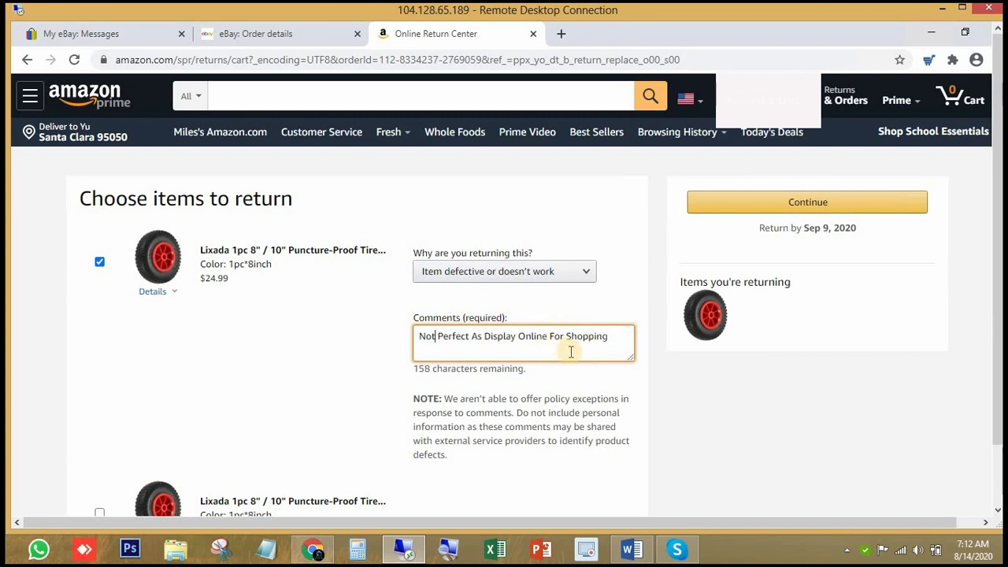
# - Submit the return reason and choose a refund to the Amazon account balance as the resolution
pyautogui.click(748, 201)
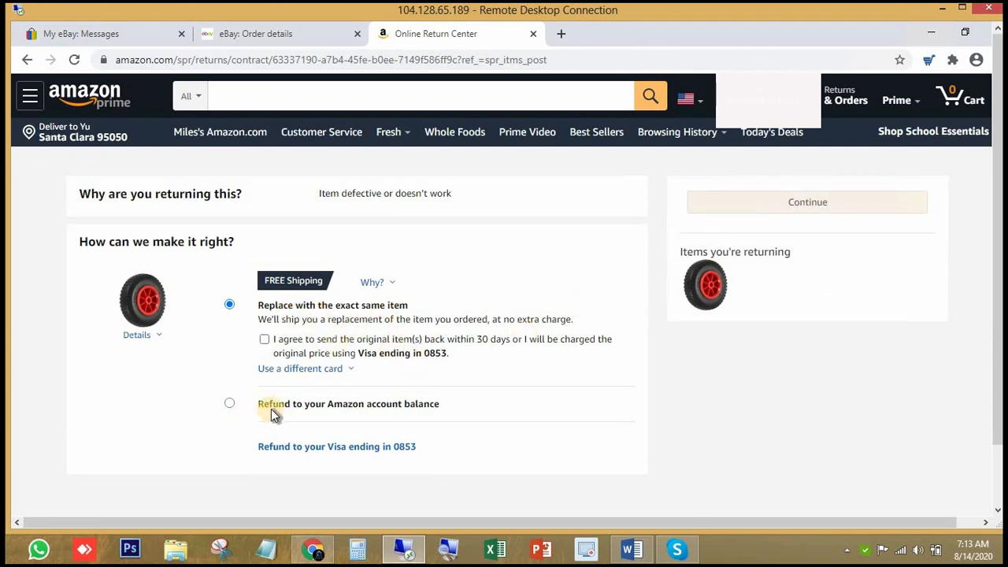
pyautogui.click(231, 407)
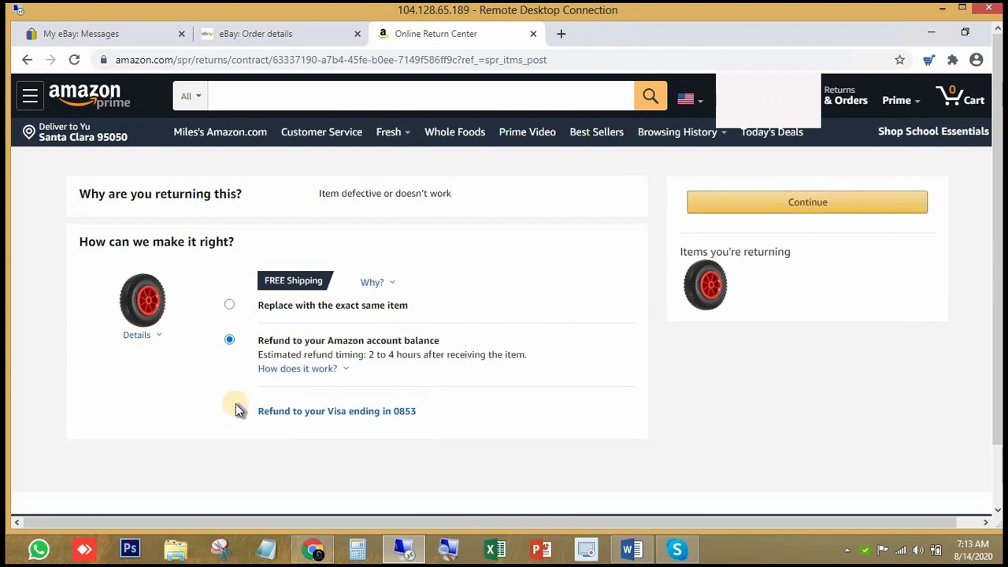
pyautogui.click(762, 202)
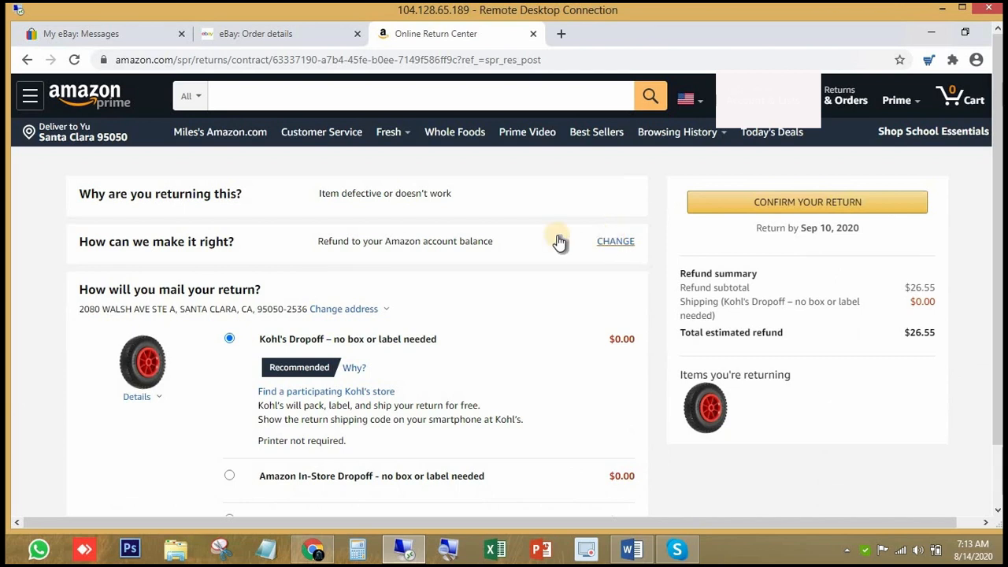
# - Expand the other return options, choose UPS Dropoff as the mailing method and confirm the return
pyautogui.scroll(-2, 481, 331)
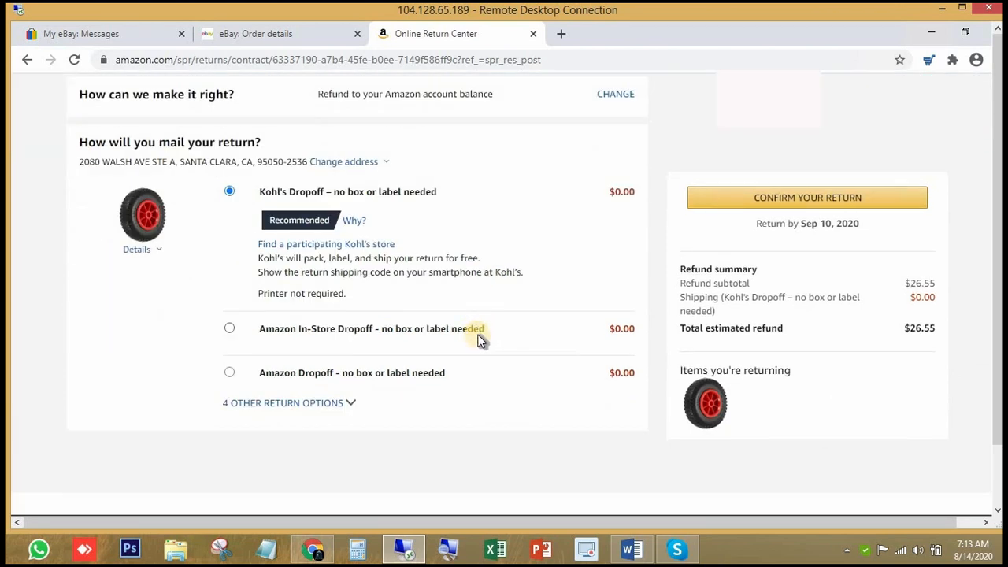
pyautogui.click(353, 405)
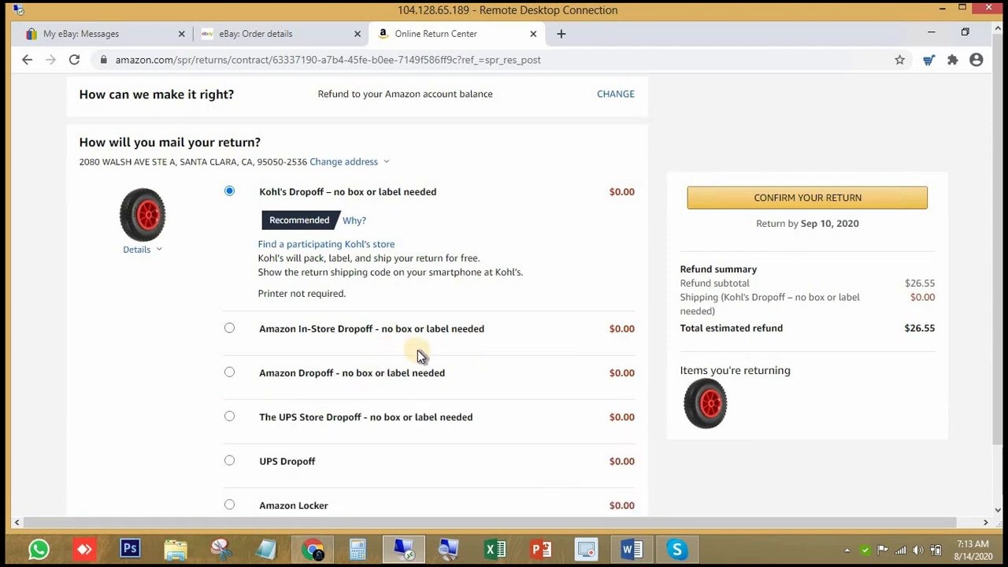
pyautogui.scroll(-1, 418, 351)
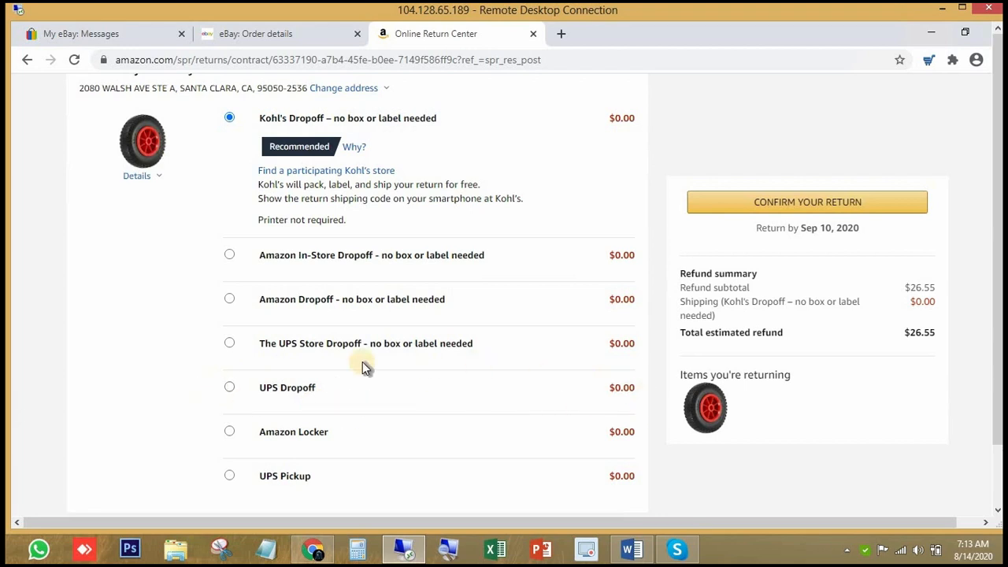
pyautogui.click(230, 388)
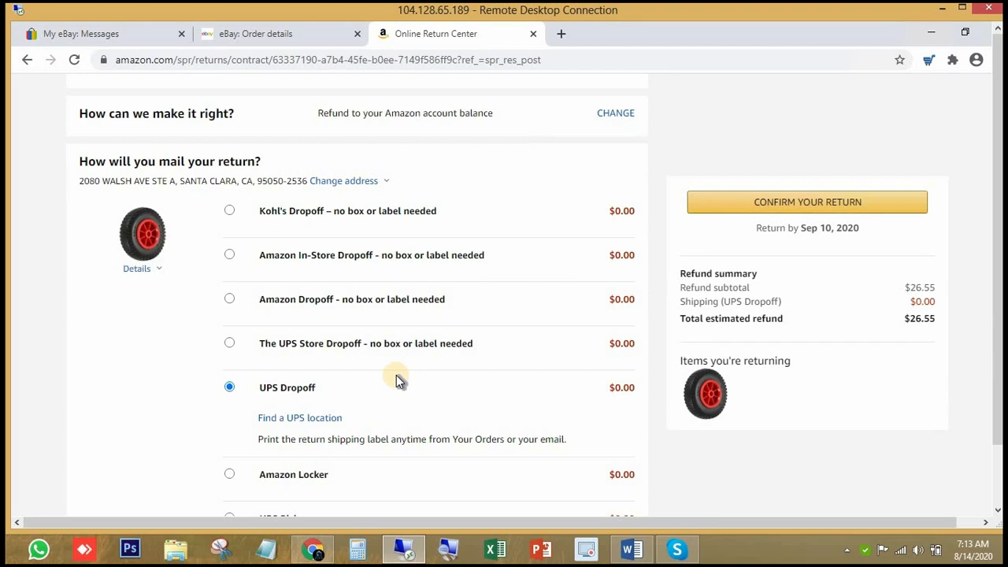
pyautogui.scroll(-1, 396, 376)
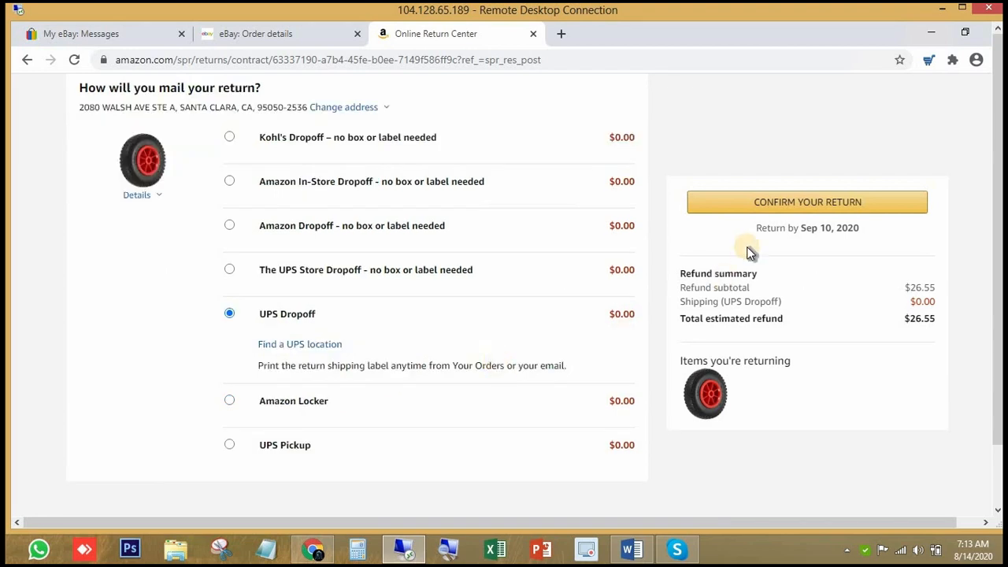
pyautogui.click(770, 208)
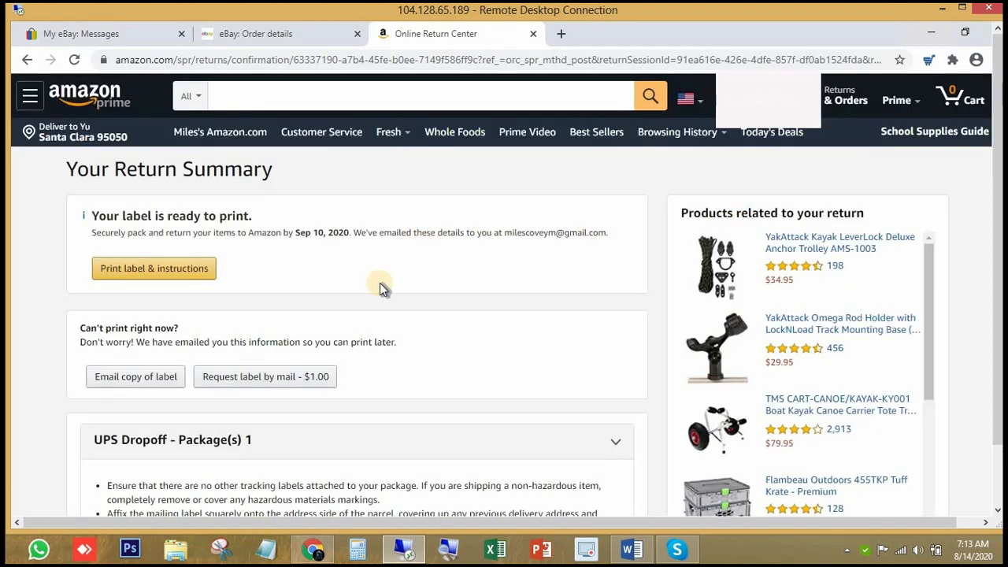
# - Review the return summary and open the printable return label and instructions
pyautogui.scroll(-7, 402, 281)
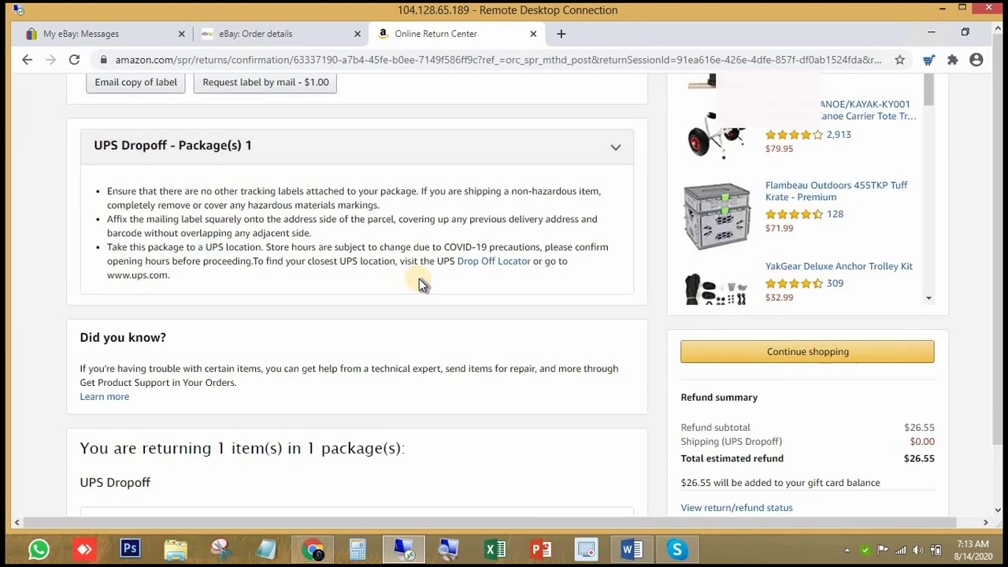
pyautogui.scroll(-3, 422, 284)
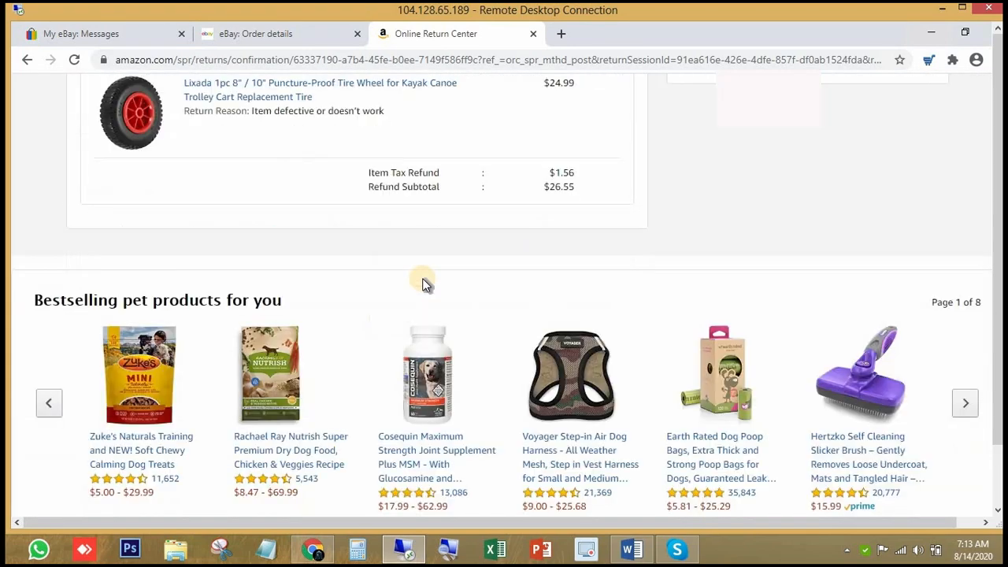
pyautogui.scroll(7, 423, 281)
pyautogui.scroll(2, 312, 237)
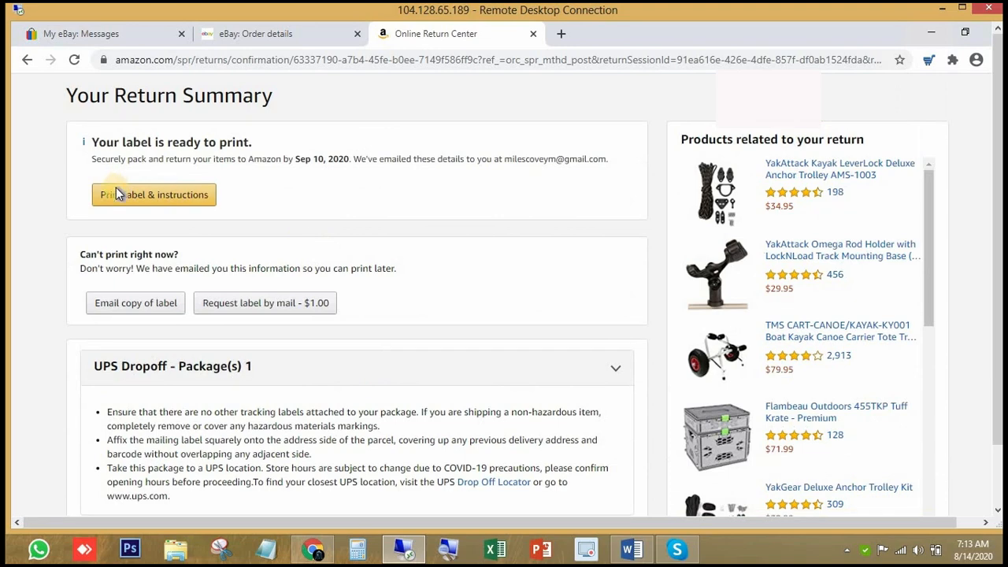
pyautogui.click(149, 202)
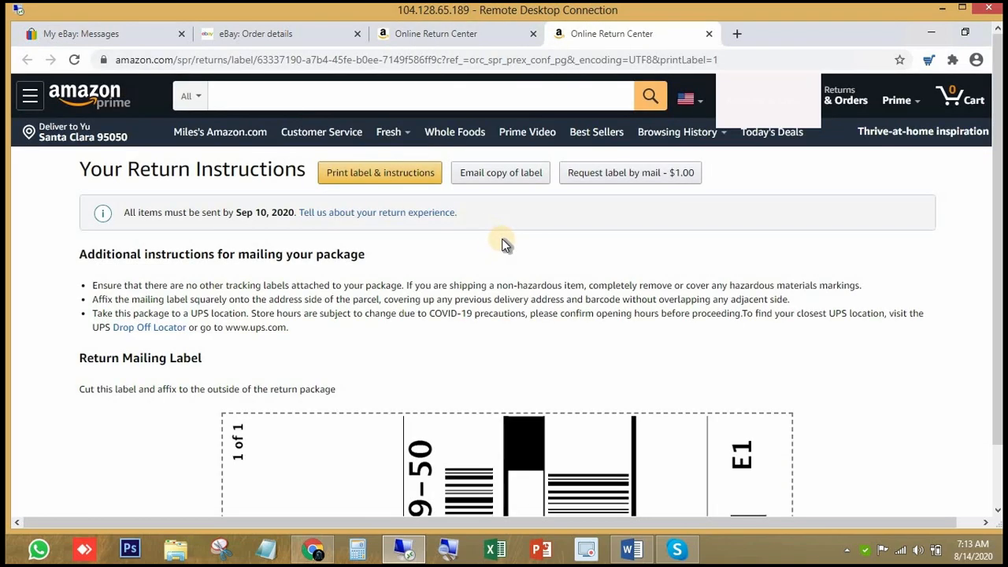
pyautogui.scroll(-4, 519, 243)
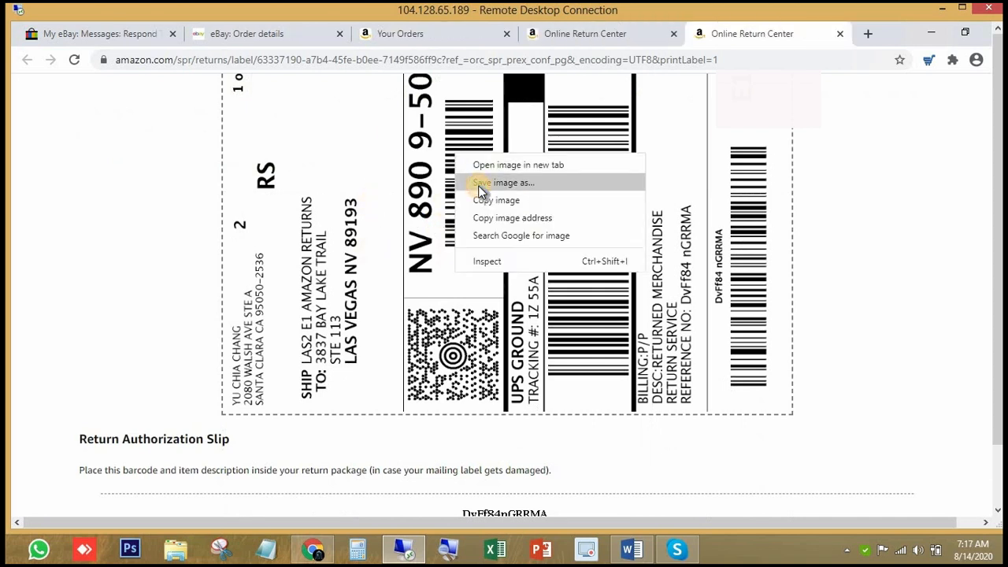
pyautogui.click(481, 183)
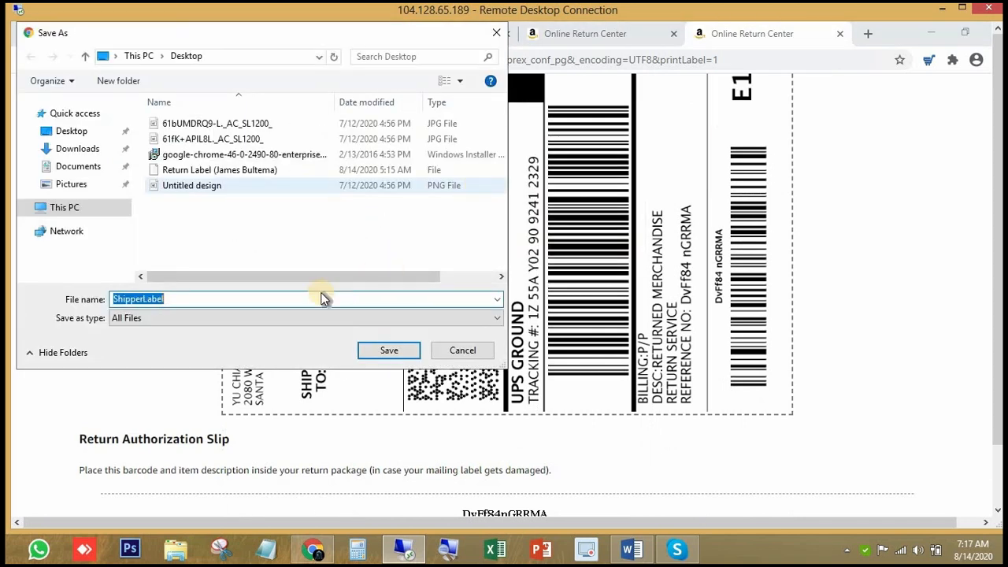
pyautogui.click(263, 320)
pyautogui.click(325, 319)
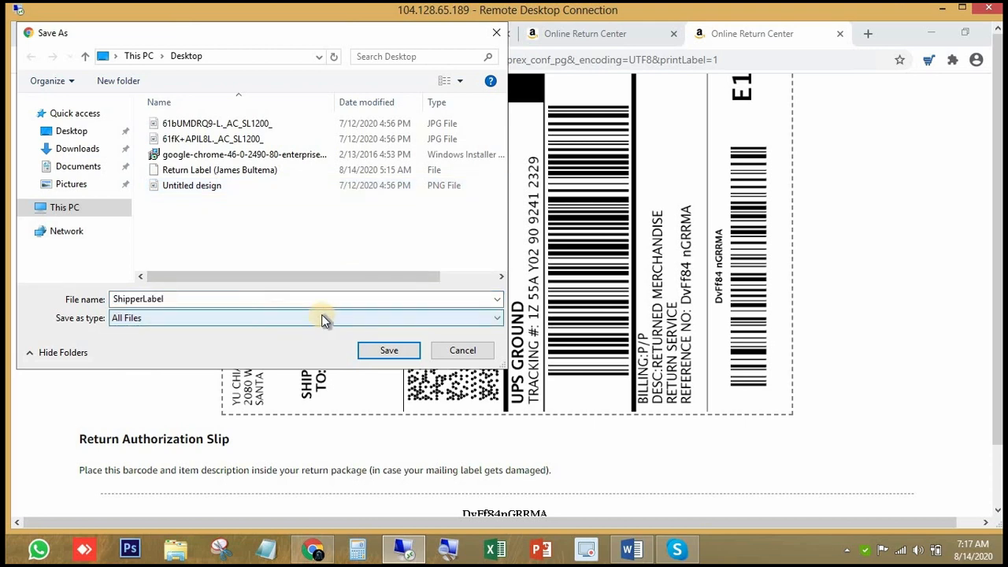
pyautogui.click(462, 349)
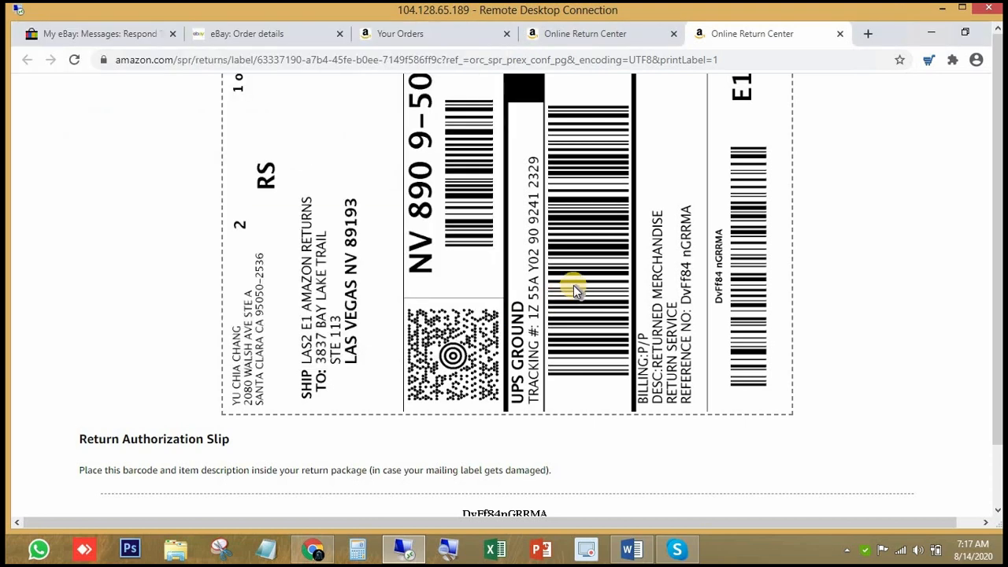
pyautogui.scroll(3, 684, 79)
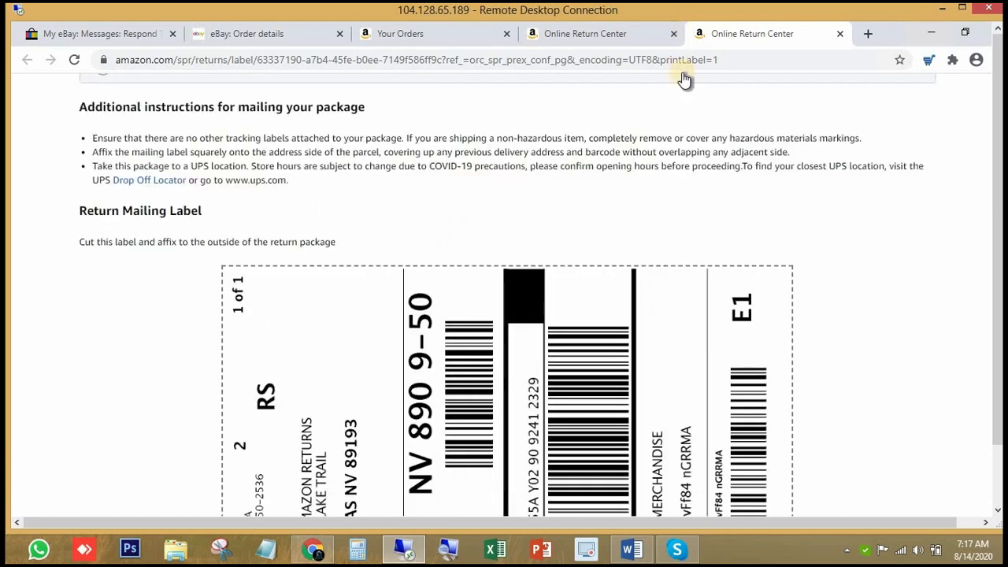
pyautogui.scroll(2, 387, 221)
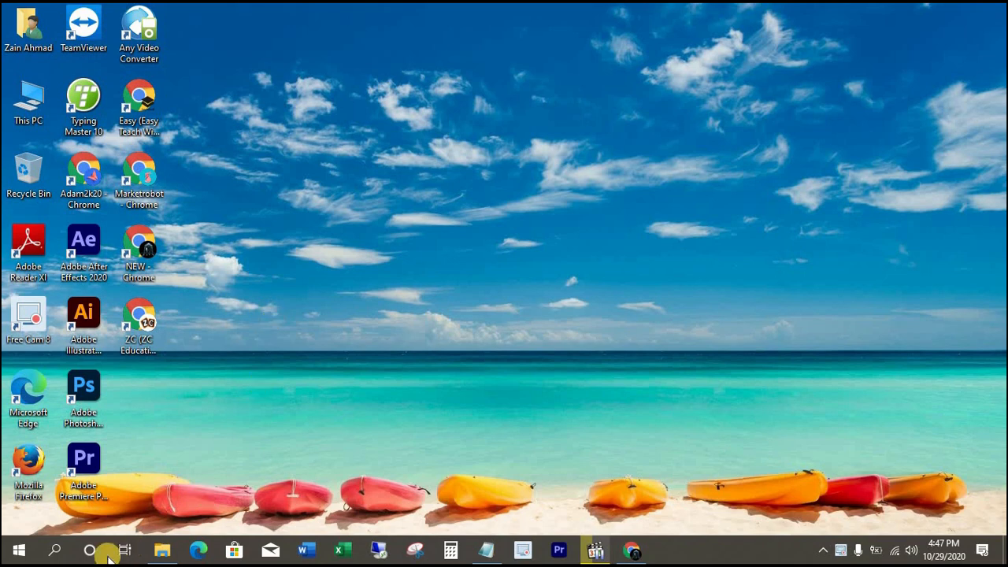
# - Find the Snipping Tool through a Windows search for "snipping", open it and close its window again
pyautogui.click(54, 550)
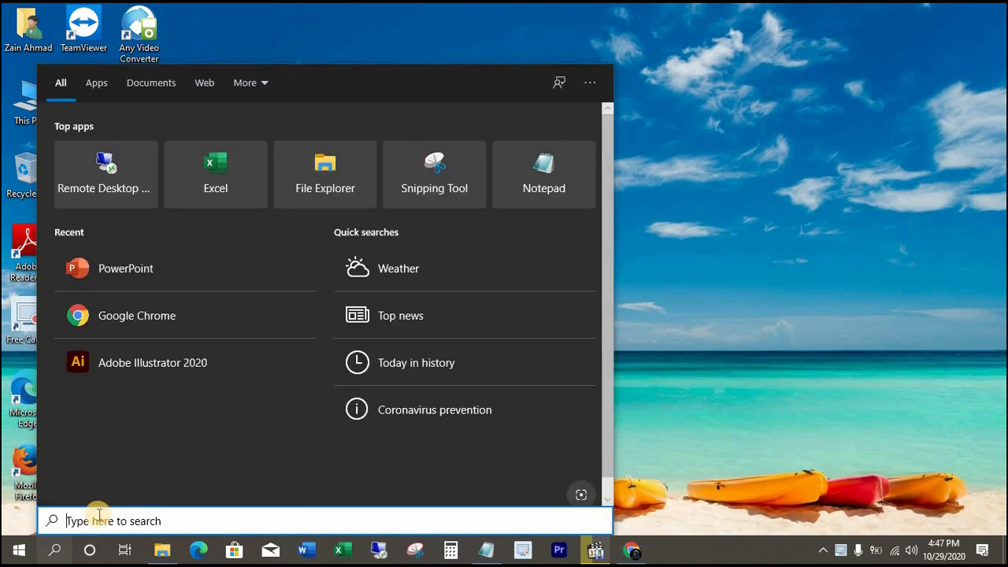
pyautogui.write('snipping')
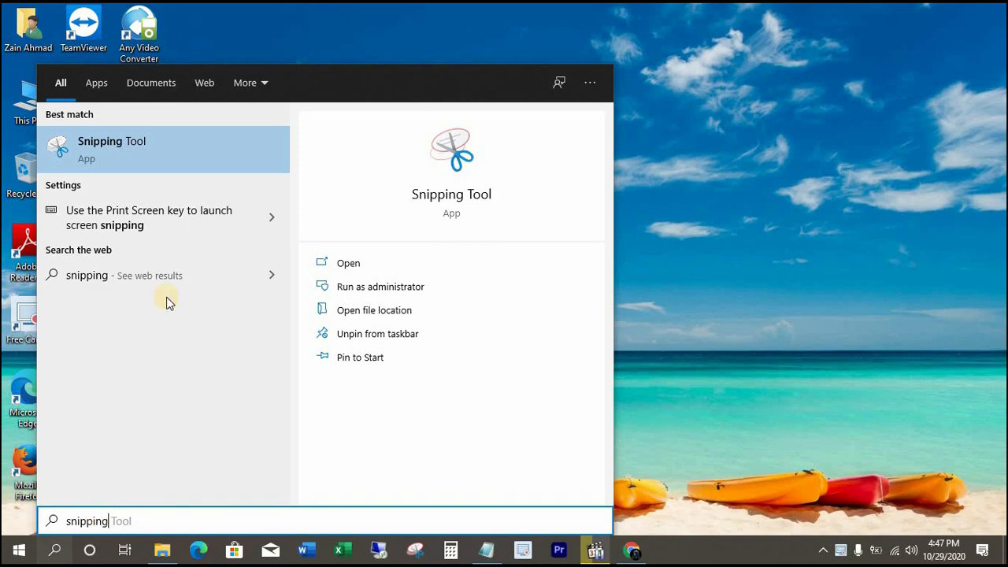
pyautogui.click(92, 142)
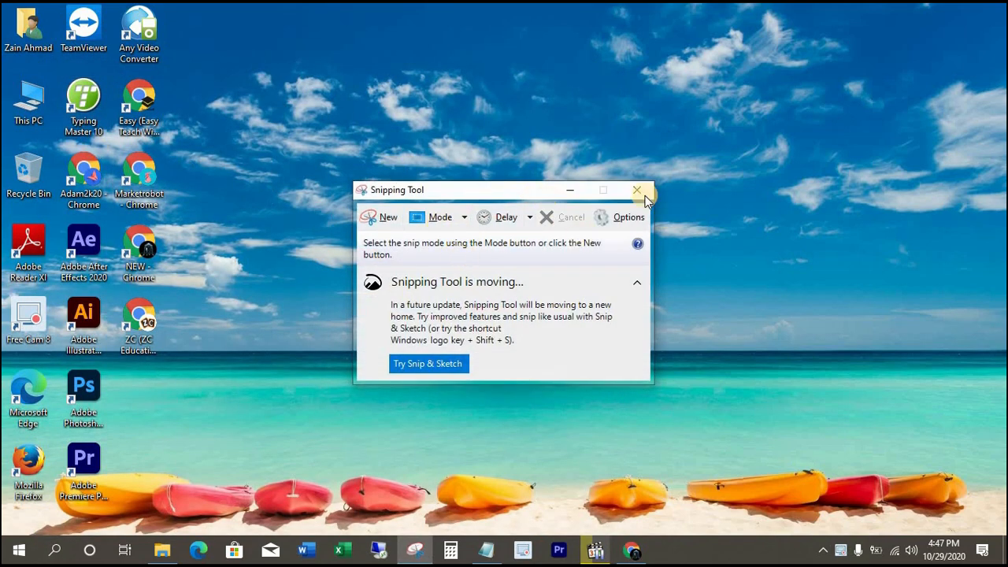
pyautogui.click(637, 192)
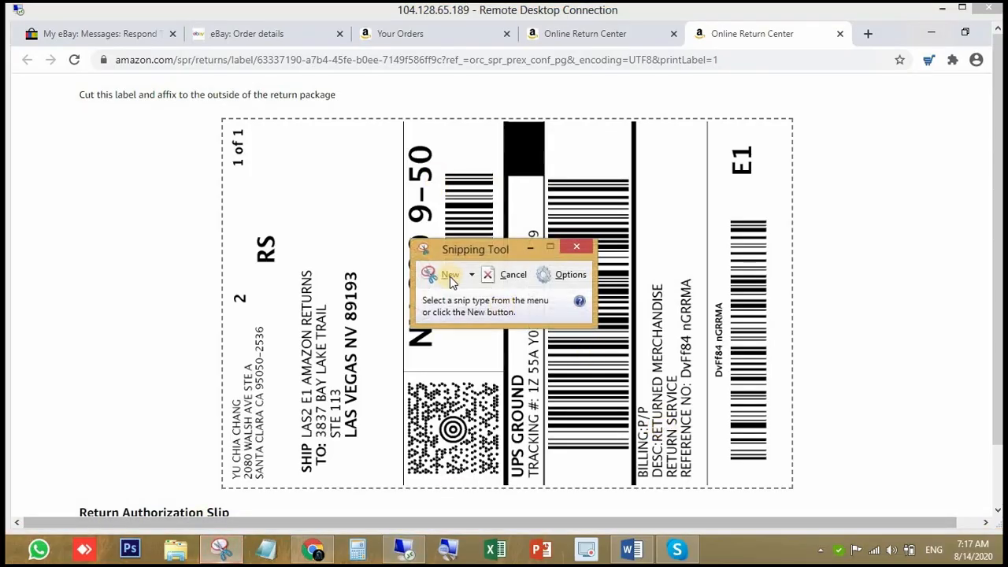
# - Capture the whole return mailing label with Snipping Tool, save it as JPEG "Return Label" in Pictures and close the tool
pyautogui.click(450, 279)
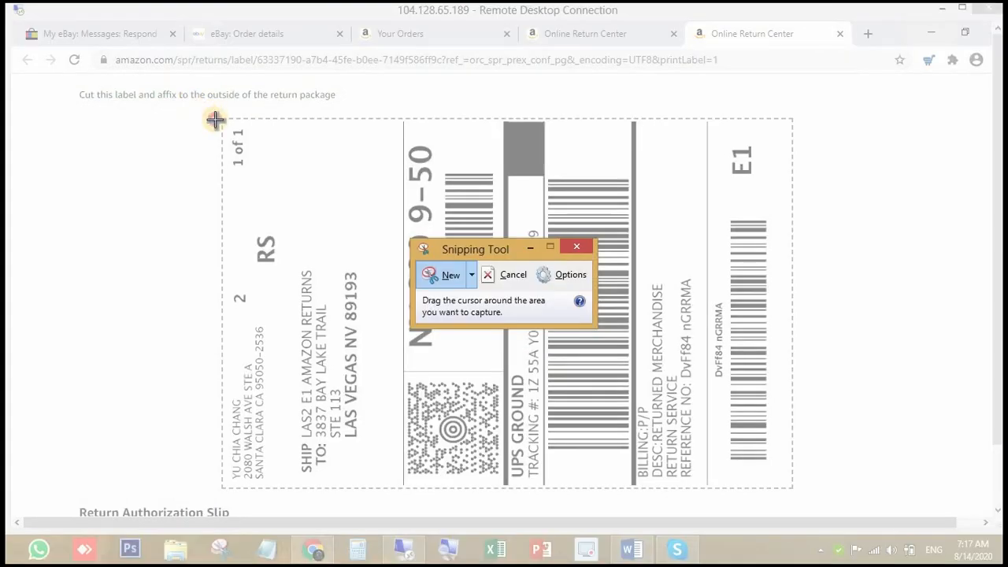
pyautogui.moveTo(217, 114); pyautogui.dragTo(803, 501)
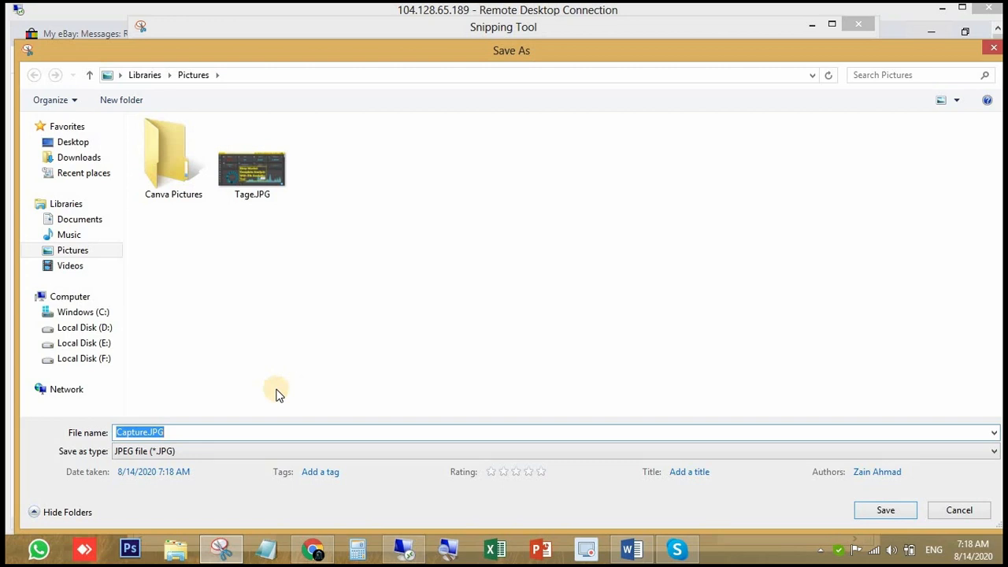
pyautogui.write('Return Label')
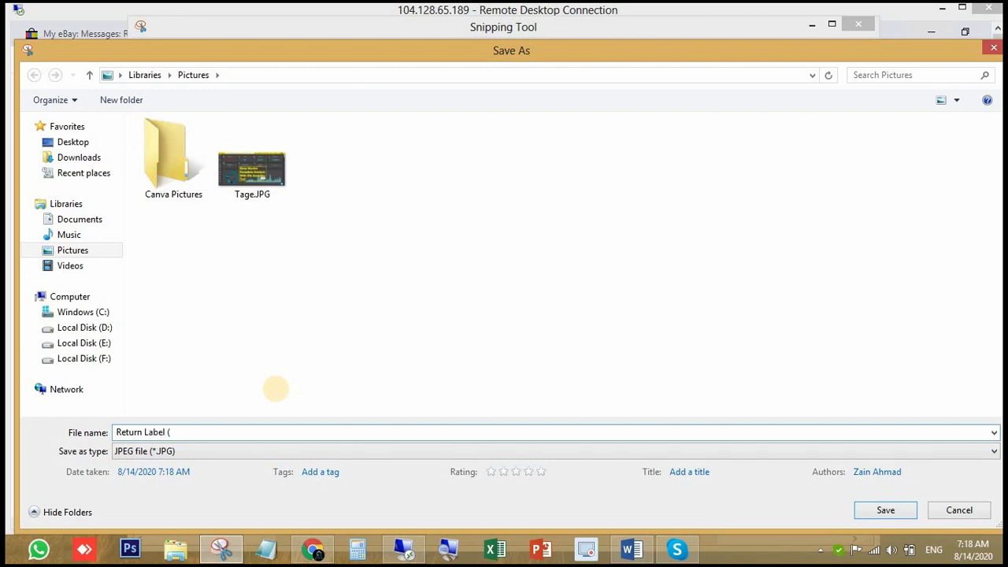
pyautogui.click(884, 512)
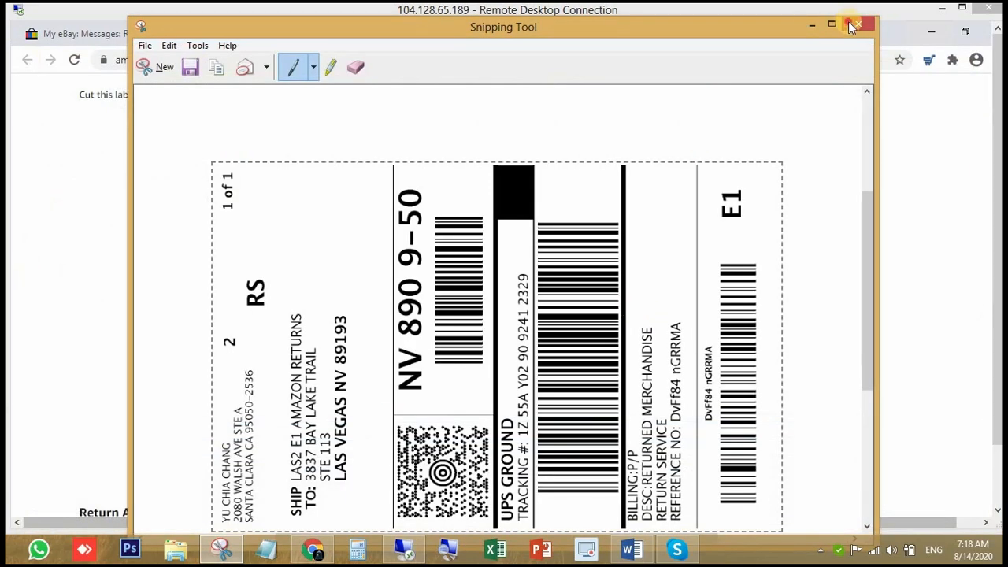
pyautogui.click(862, 30)
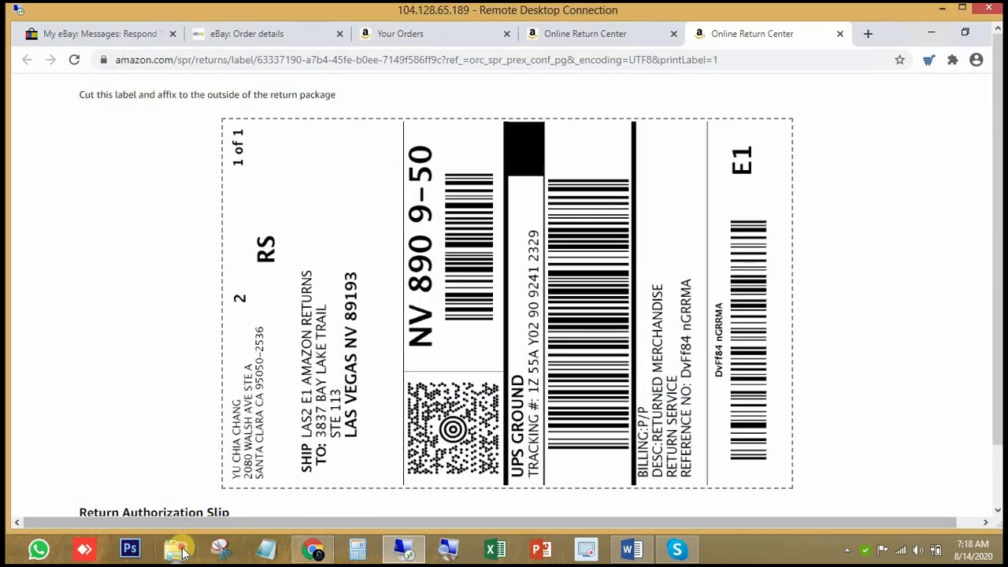
# - Switch to File Explorer, find Return Label.JPG in the Pictures library and open it in Paint
pyautogui.press('super+e')
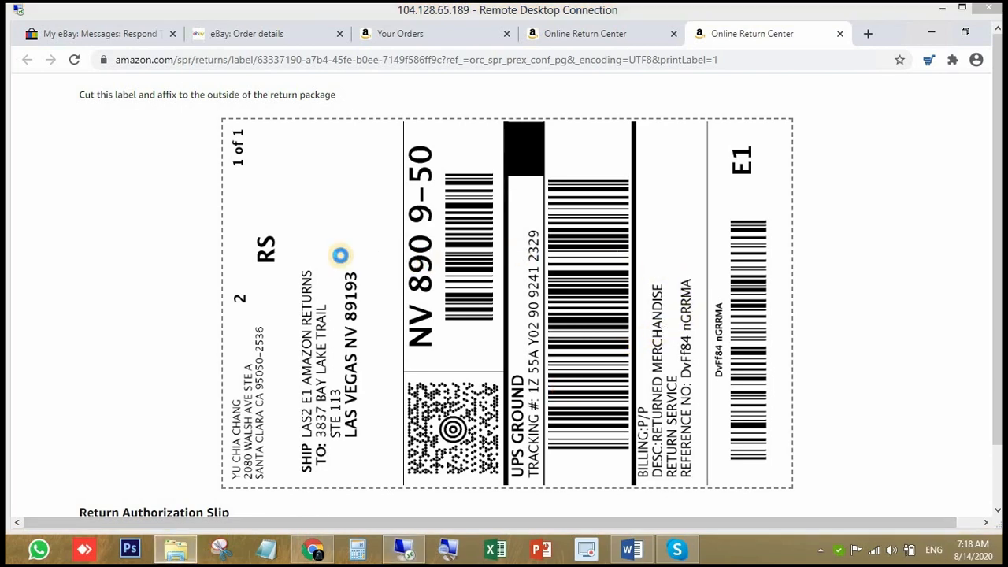
pyautogui.click(93, 260)
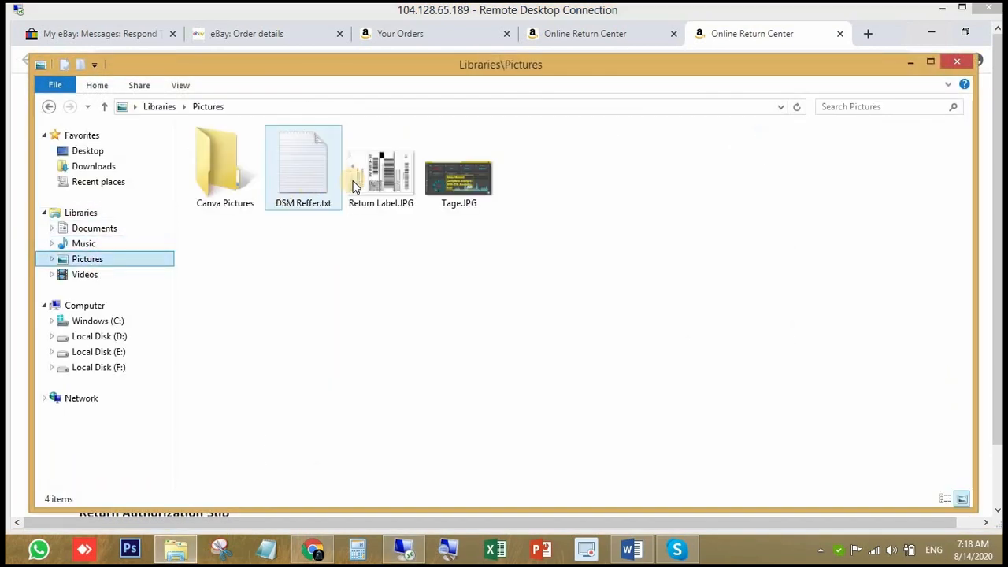
pyautogui.click(386, 179)
pyautogui.rightClick(386, 180)
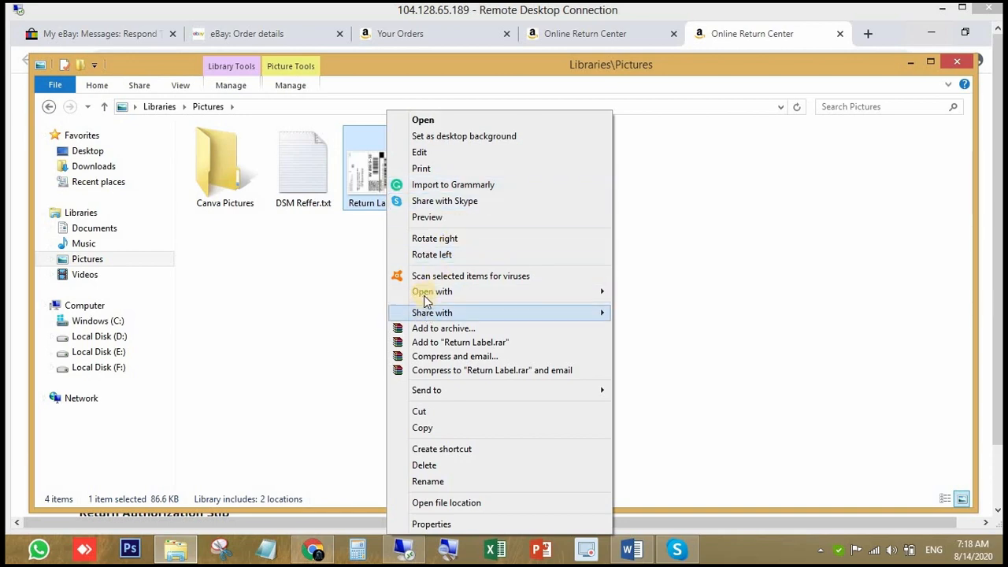
pyautogui.moveTo(426, 296)
pyautogui.click(633, 323)
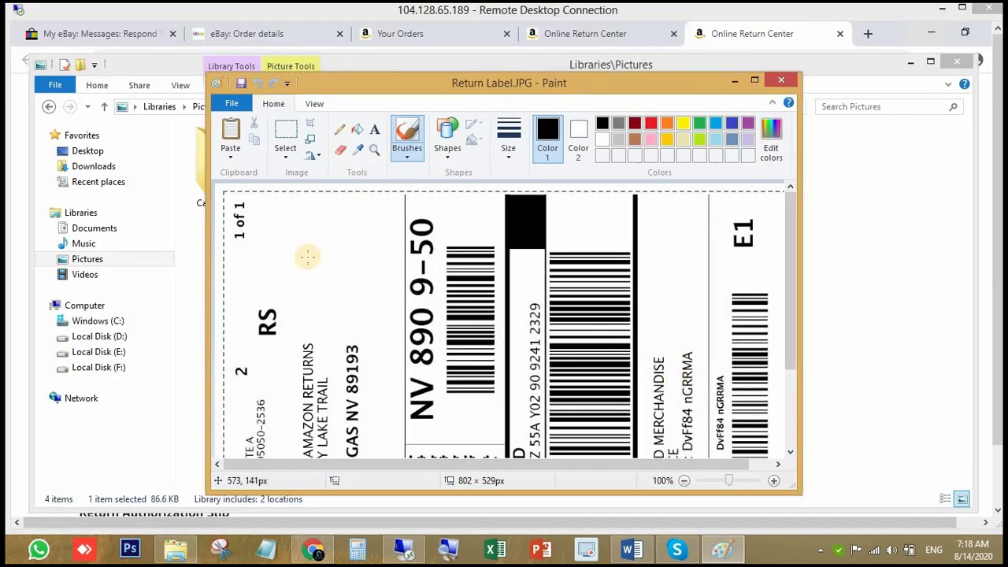
# - Erase the word "AMAZON" from the label's ship-to line, save the image and close Paint
pyautogui.scroll(-3, 367, 248)
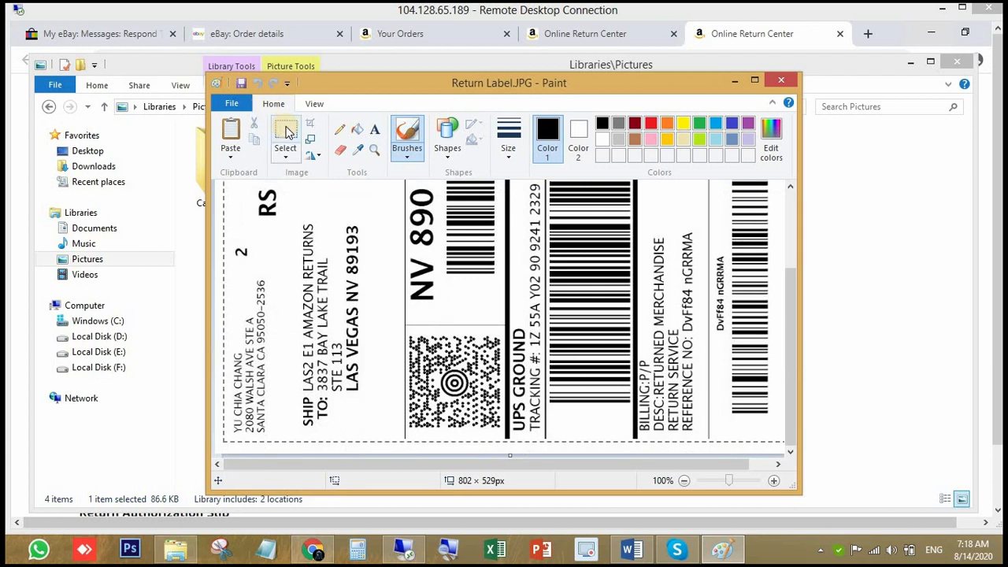
pyautogui.click(286, 132)
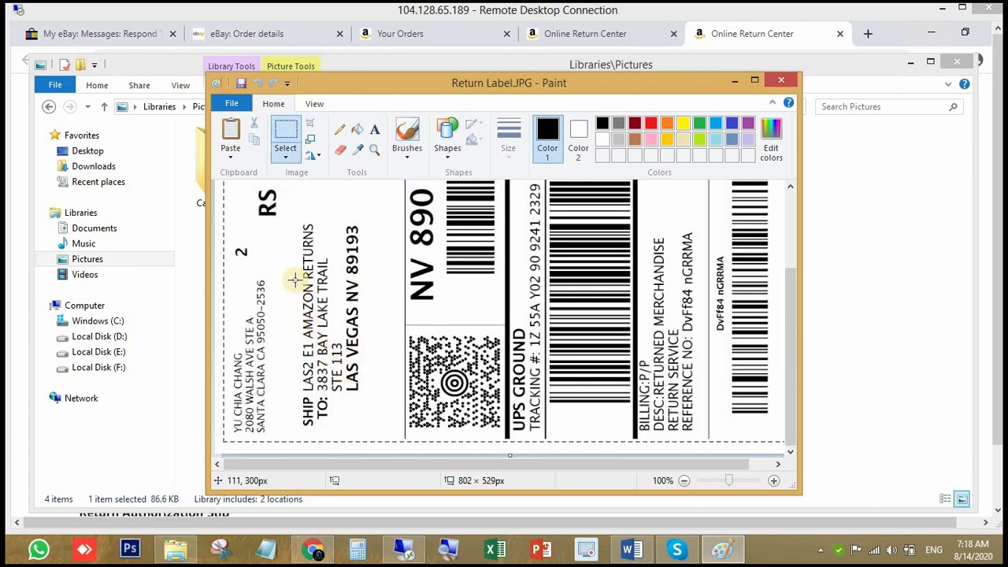
pyautogui.moveTo(295, 285); pyautogui.dragTo(316, 342)
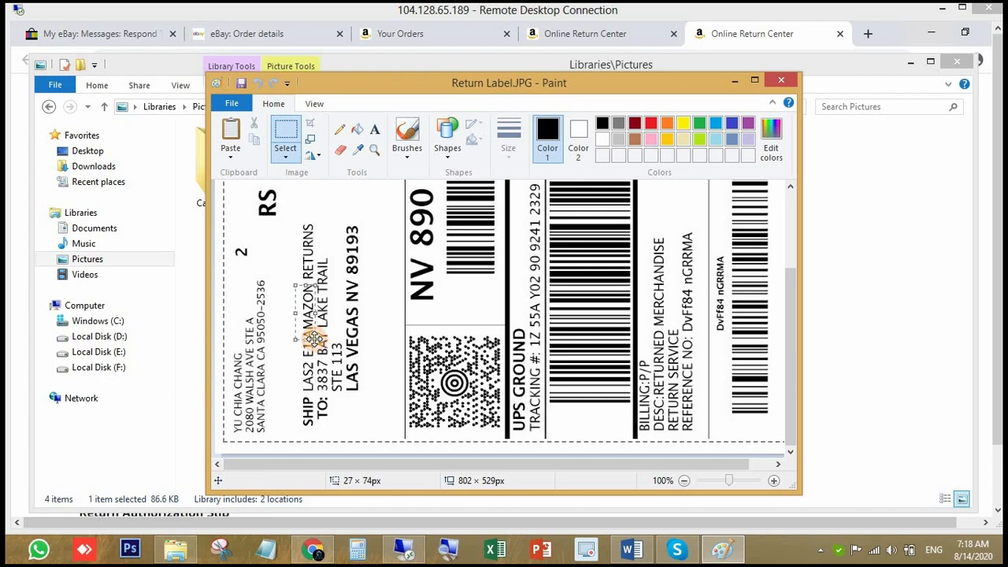
pyautogui.press('Delete')
pyautogui.moveTo(298, 278); pyautogui.dragTo(313, 291)
pyautogui.click(332, 296)
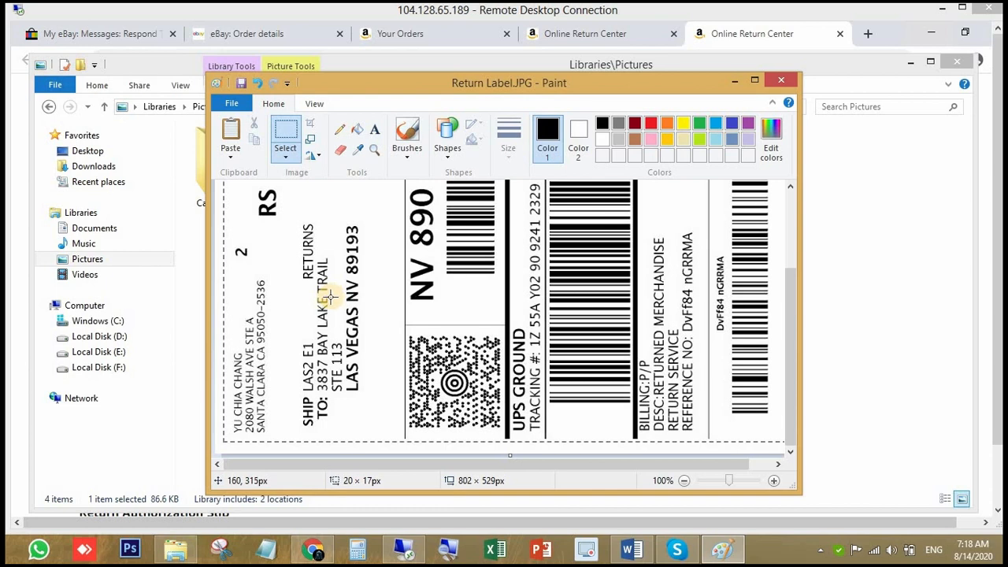
pyautogui.hotkey('ctrl', 's')
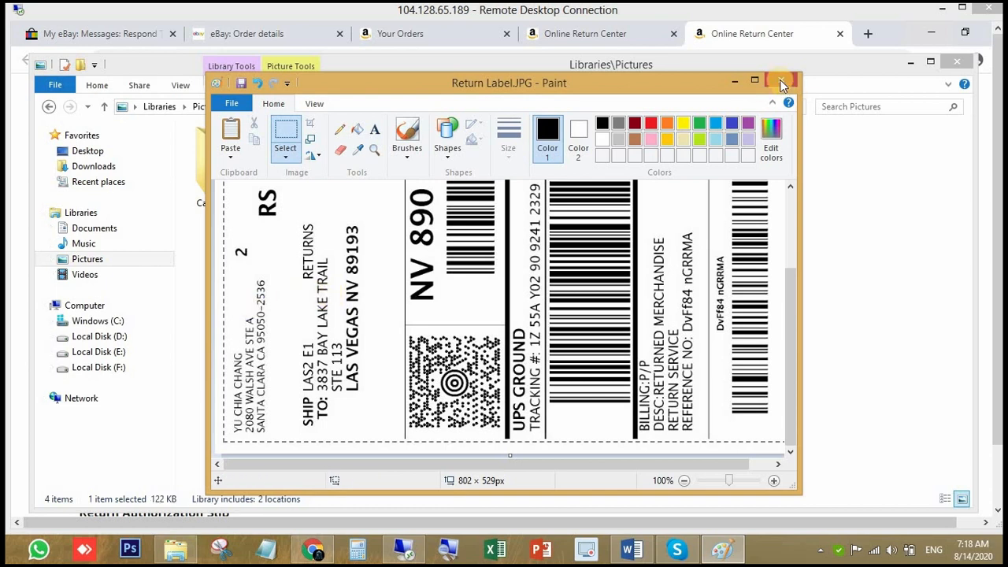
pyautogui.click(782, 82)
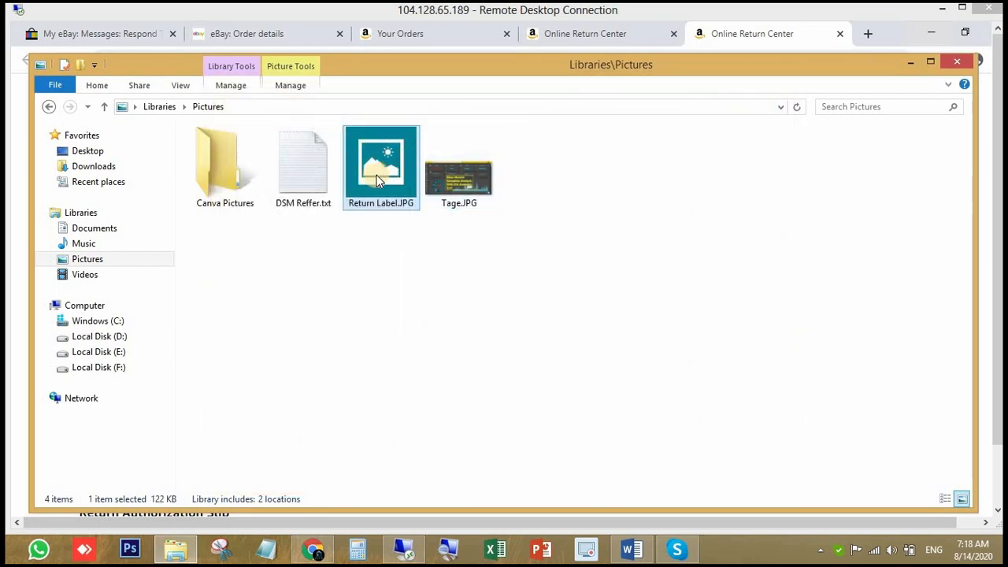
# - Move Return Label.JPG from the local Pictures library to the remote computer's desktop
pyautogui.rightClick(377, 174)
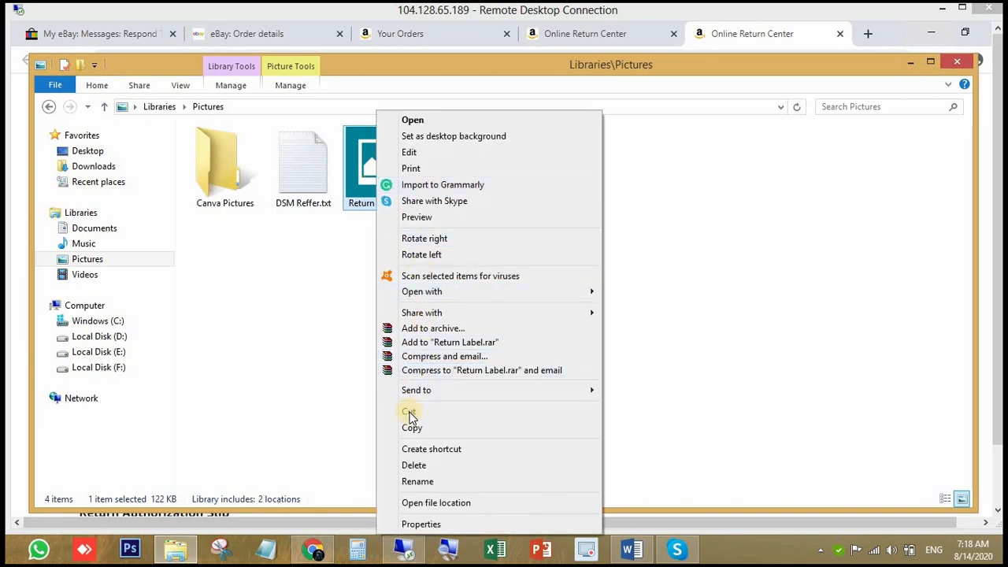
pyautogui.click(409, 411)
pyautogui.click(405, 549)
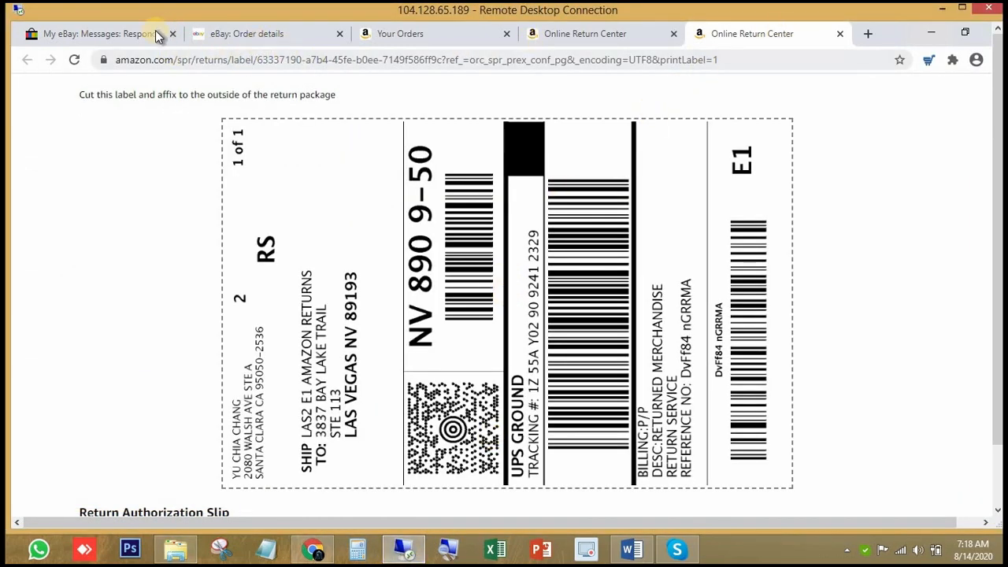
pyautogui.click(931, 33)
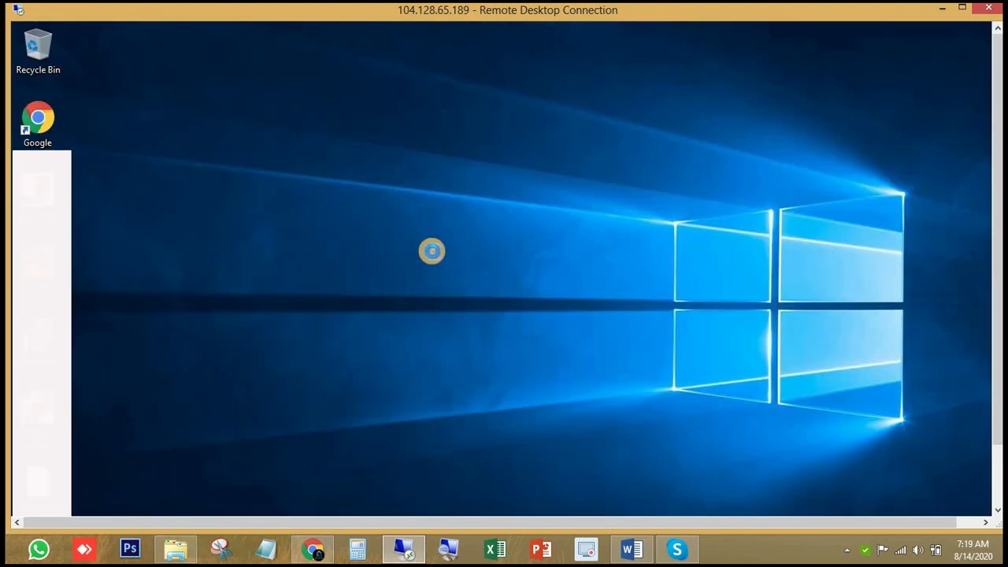
pyautogui.rightClick(433, 251)
pyautogui.click(428, 242)
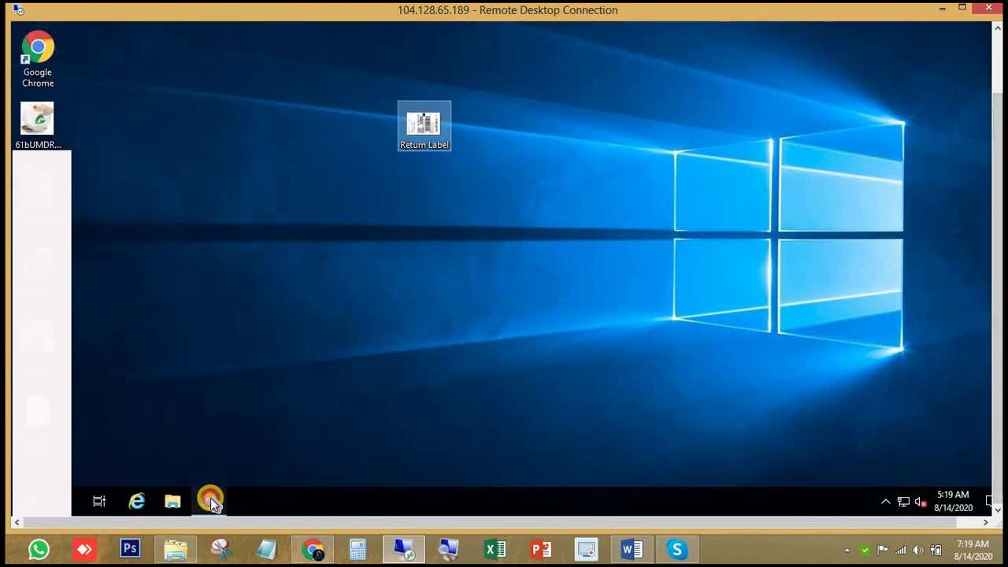
# - Return to Chrome on the remote computer and close the Amazon order and return tabs
pyautogui.click(210, 498)
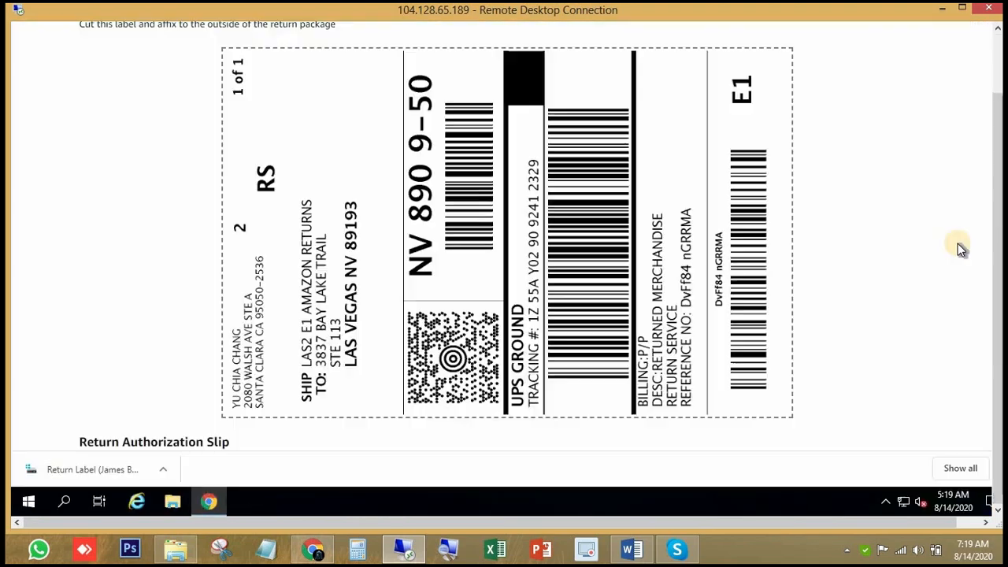
pyautogui.moveTo(998, 218); pyautogui.dragTo(994, 126)
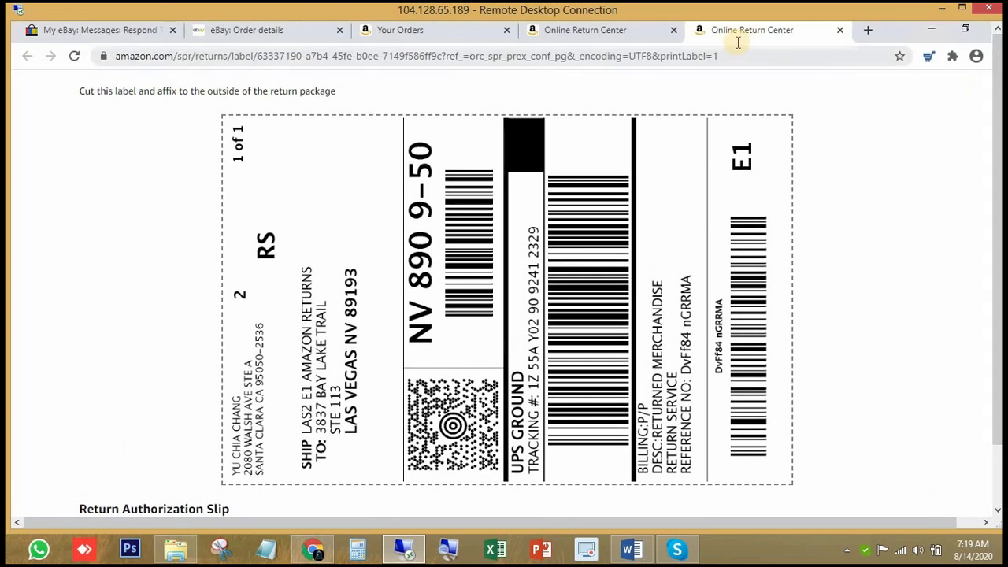
pyautogui.click(674, 33)
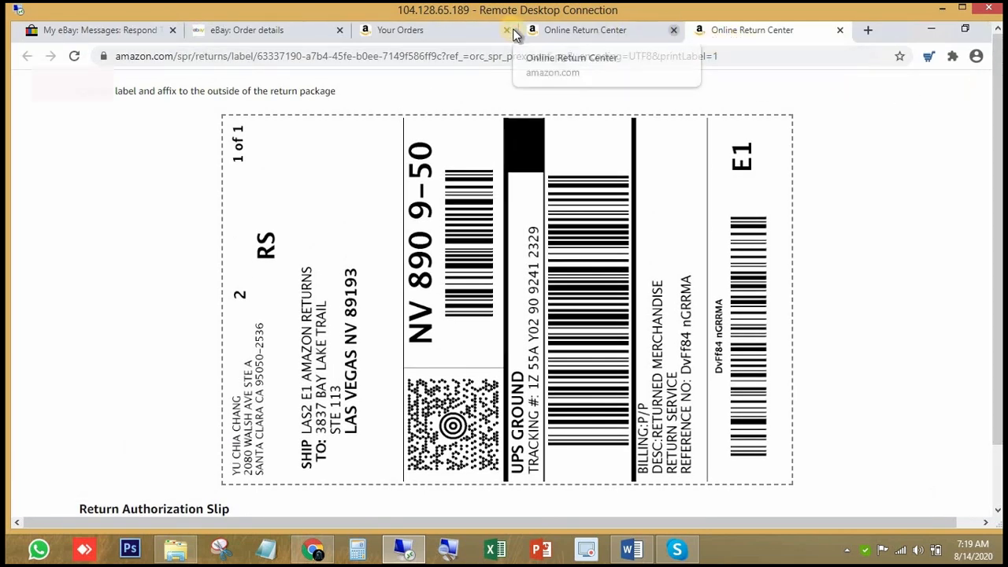
pyautogui.click(508, 32)
pyautogui.click(509, 34)
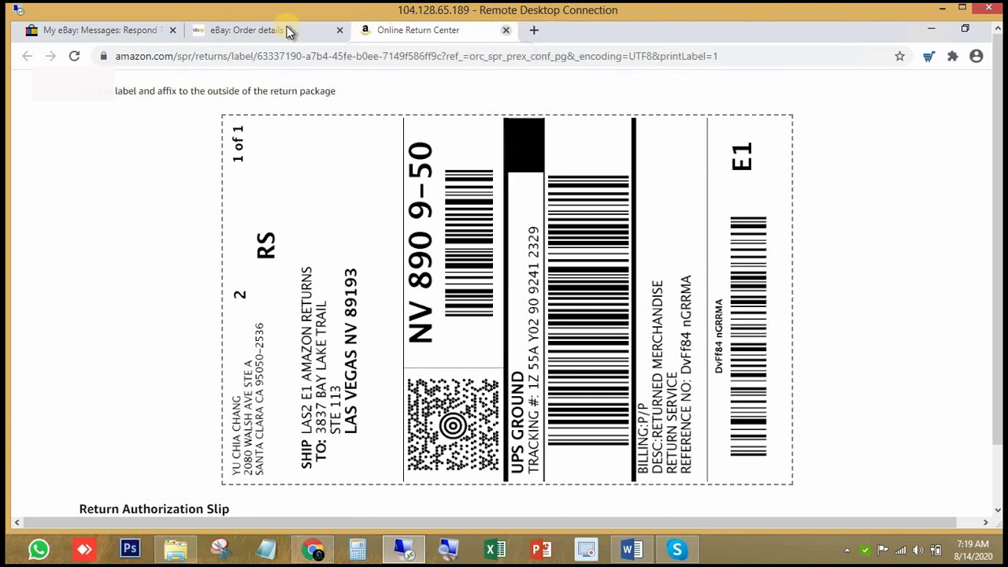
pyautogui.click(106, 31)
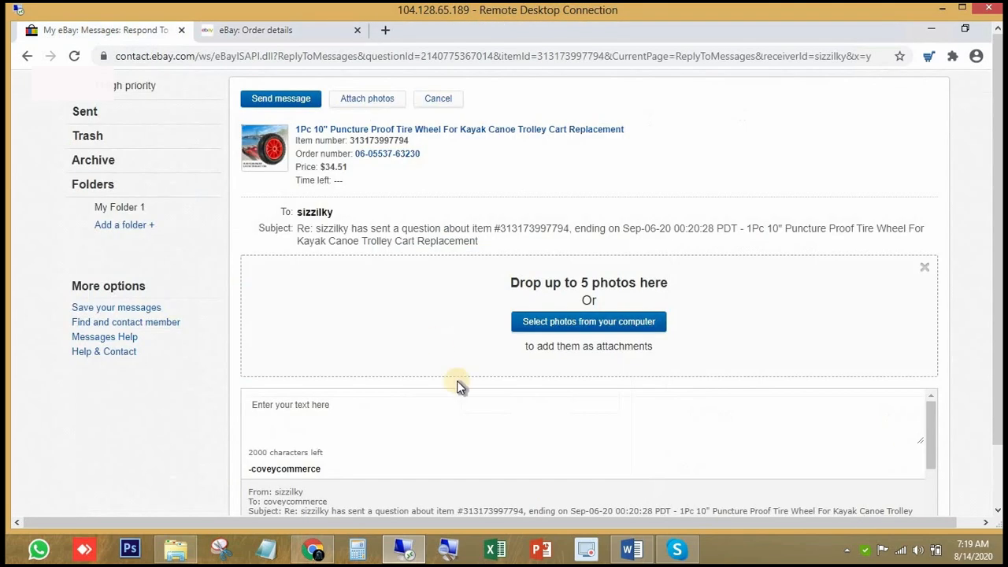
pyautogui.click(557, 322)
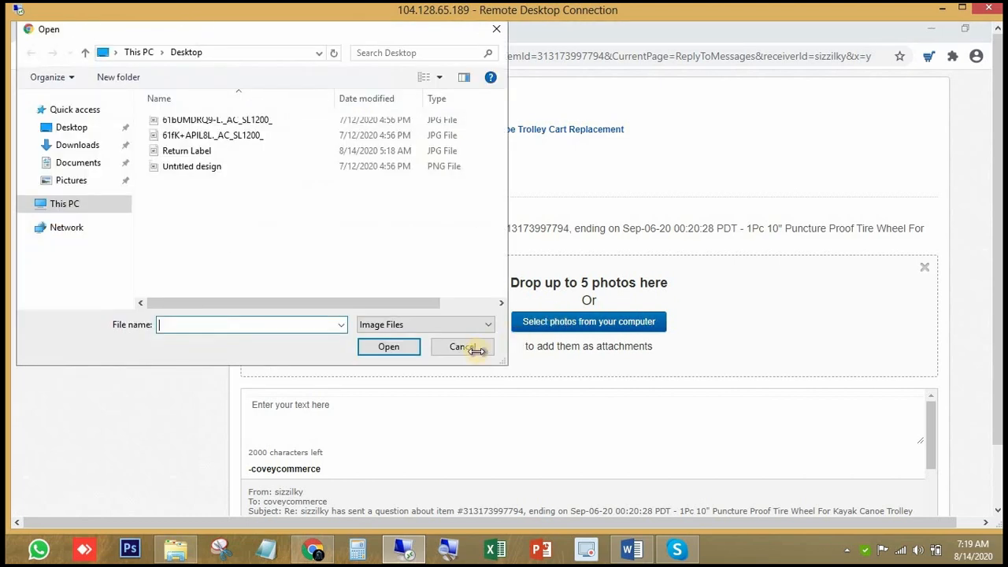
pyautogui.press('Escape')
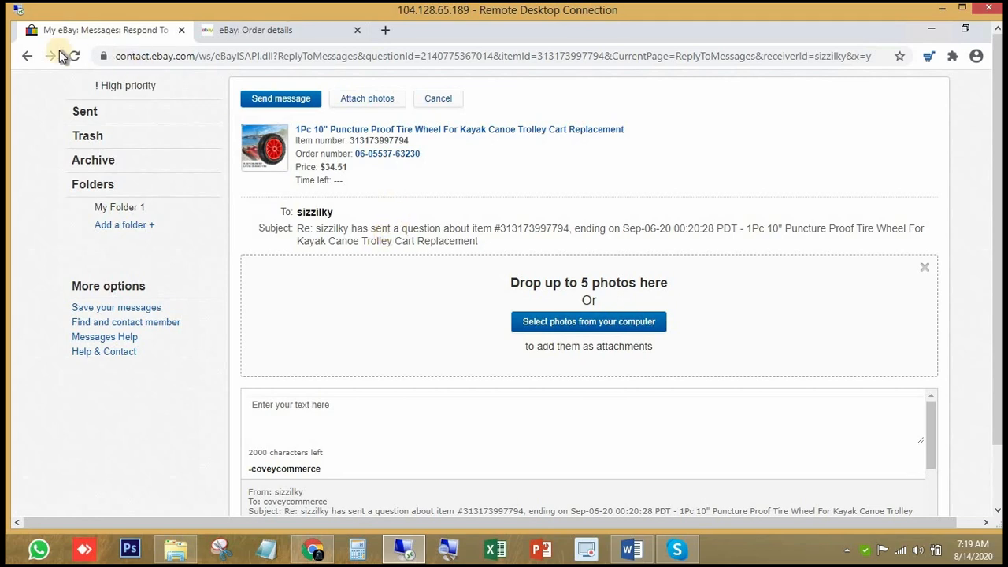
# - Go back to the buyer's message asking where to ship the wheel and start a reply to it
pyautogui.click(21, 56)
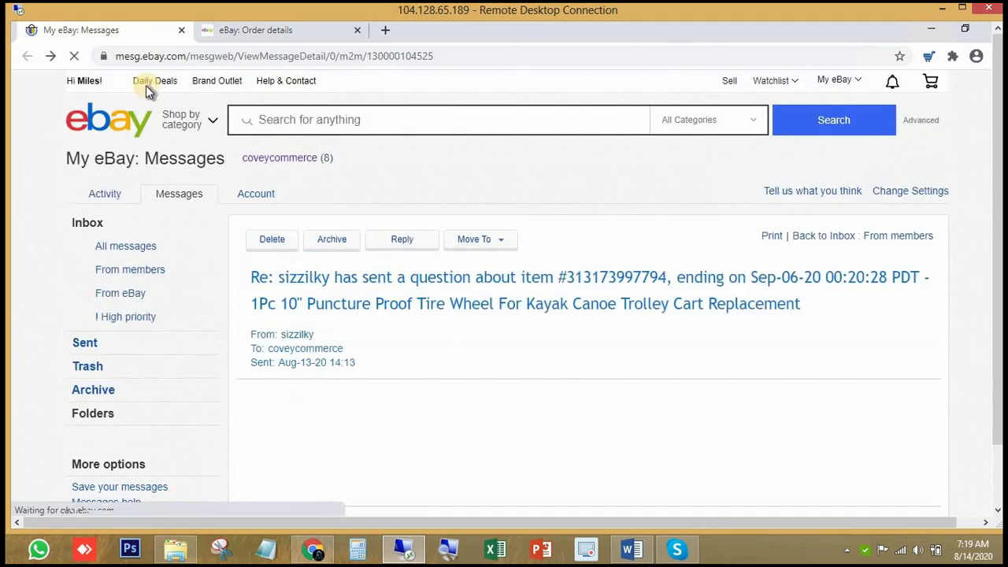
pyautogui.scroll(-4, 446, 231)
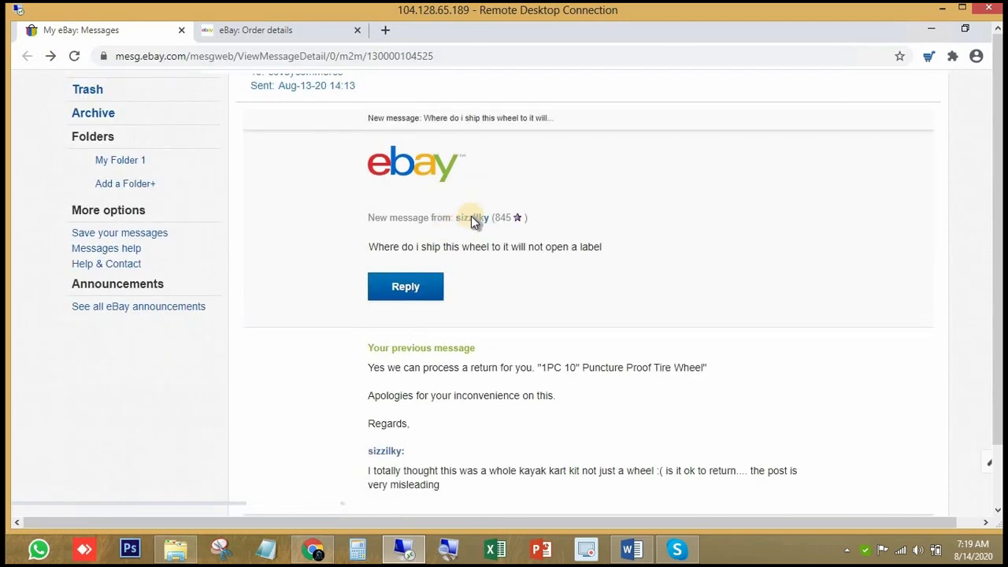
pyautogui.scroll(2, 465, 219)
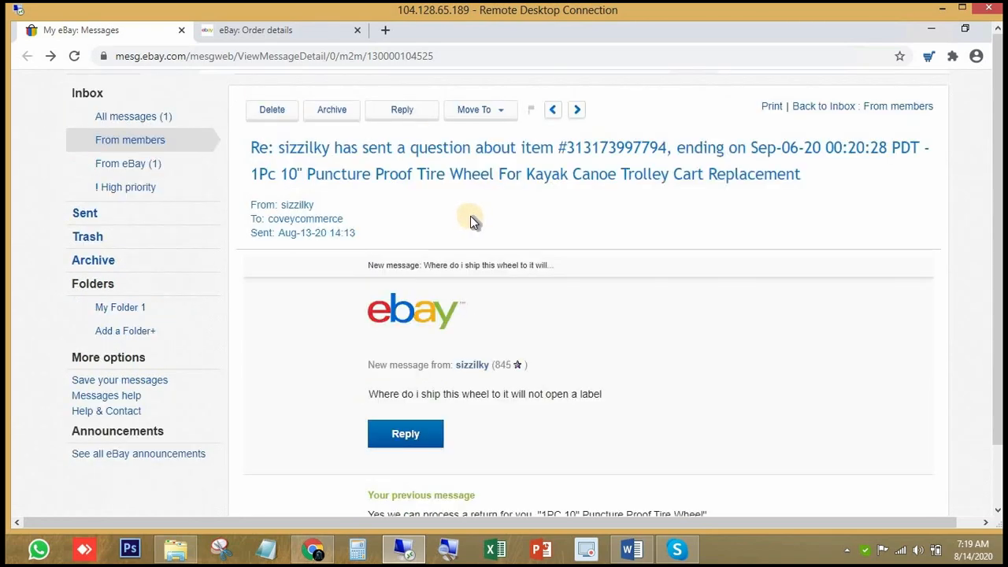
pyautogui.scroll(-2, 547, 226)
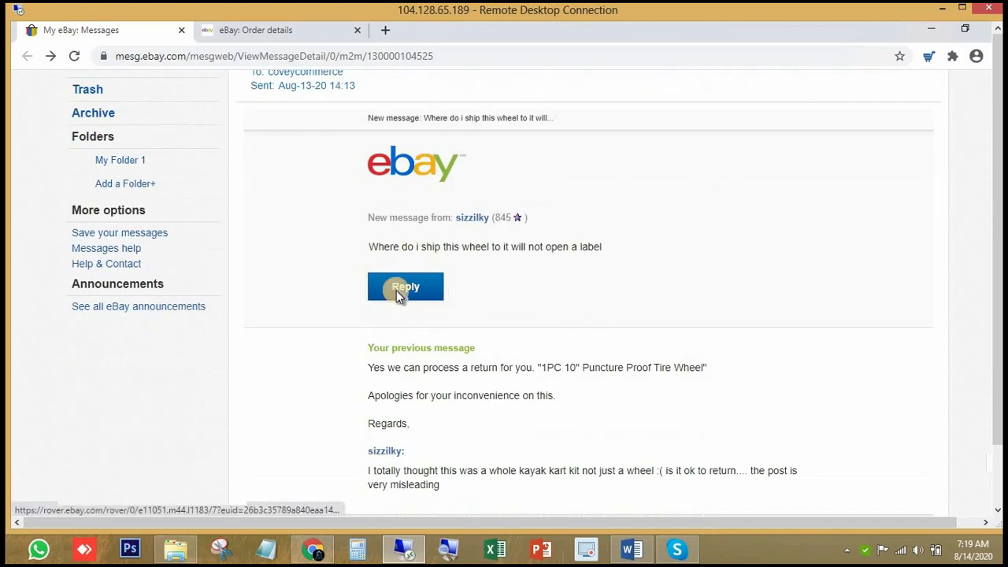
pyautogui.click(583, 251)
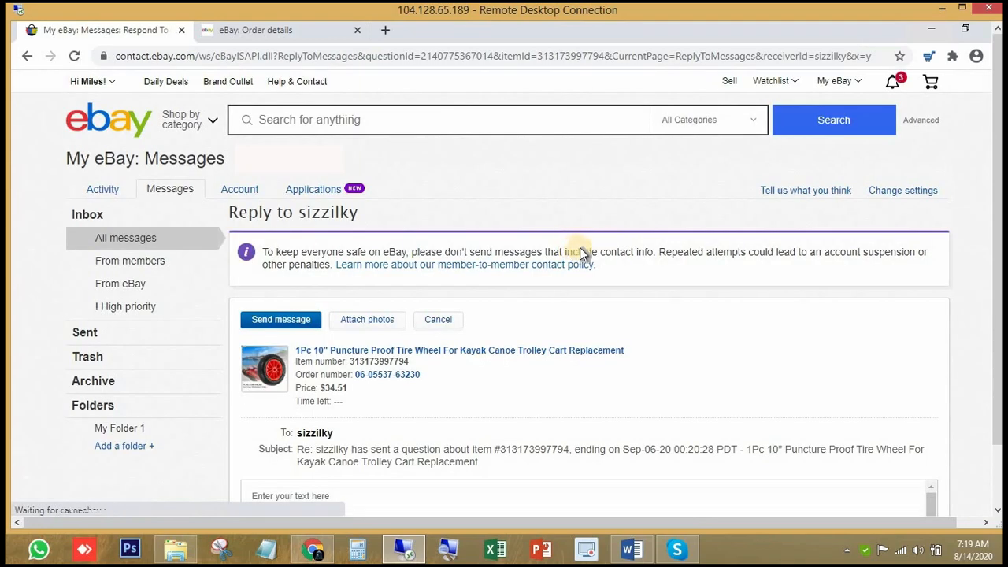
# - Attach the Return Label image from the remote desktop to the reply
pyautogui.scroll(-3, 366, 126)
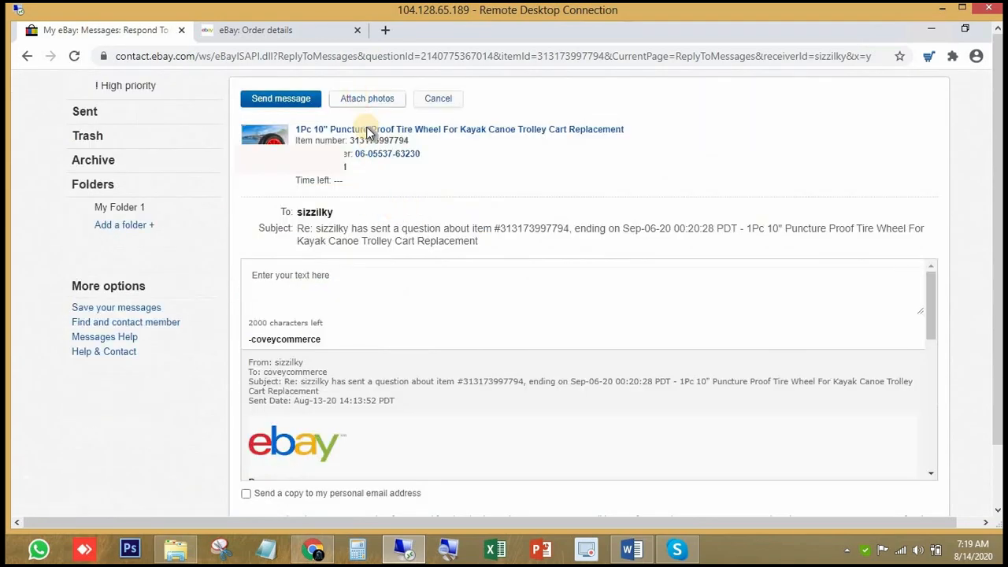
pyautogui.click(367, 99)
pyautogui.click(480, 321)
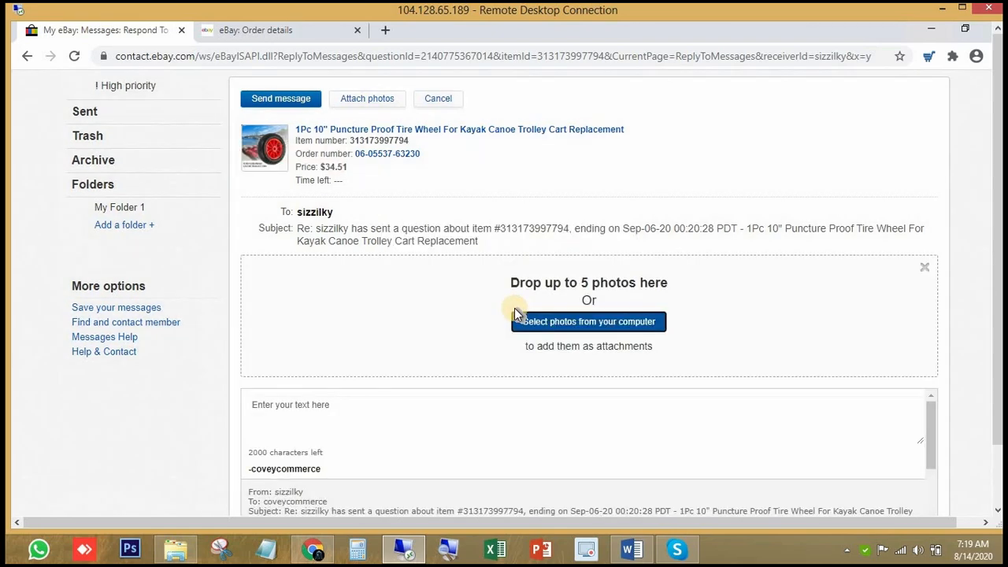
pyautogui.click(588, 323)
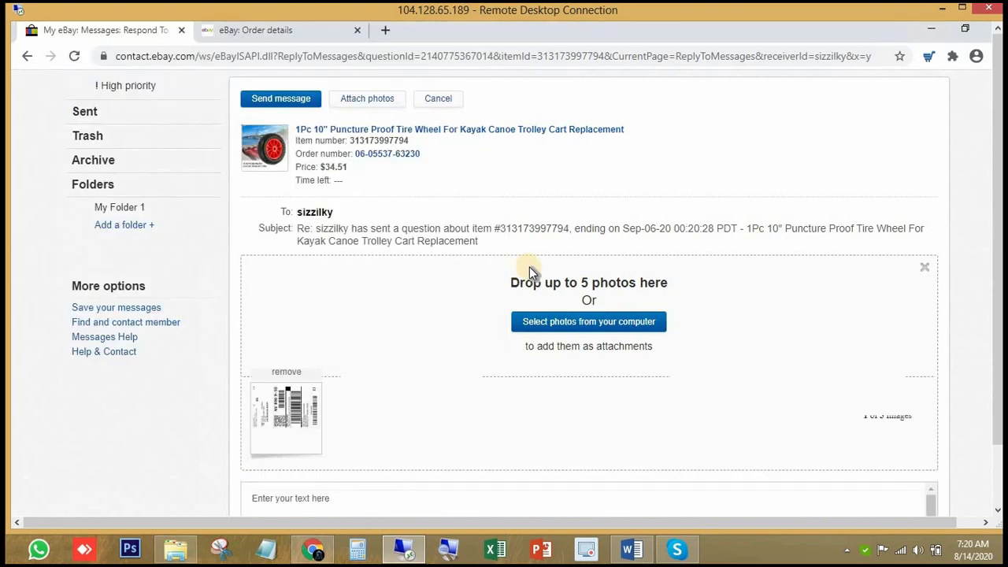
# - Begin the reply with "Hello Dear Customer," and, on a new line, "We are really sorry for that inconvenience"
pyautogui.scroll(-2, 379, 326)
pyautogui.click(464, 348)
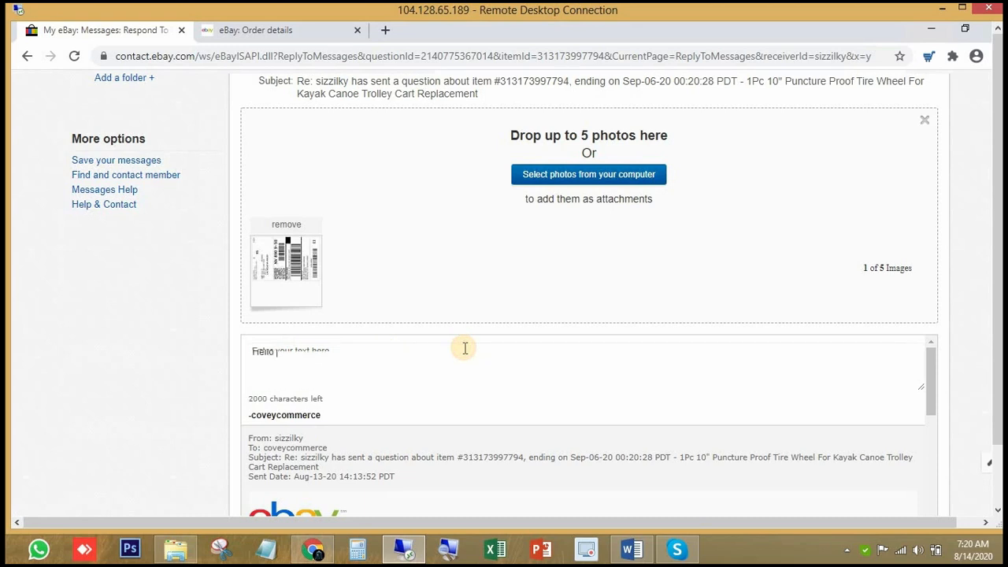
pyautogui.write('Hello')
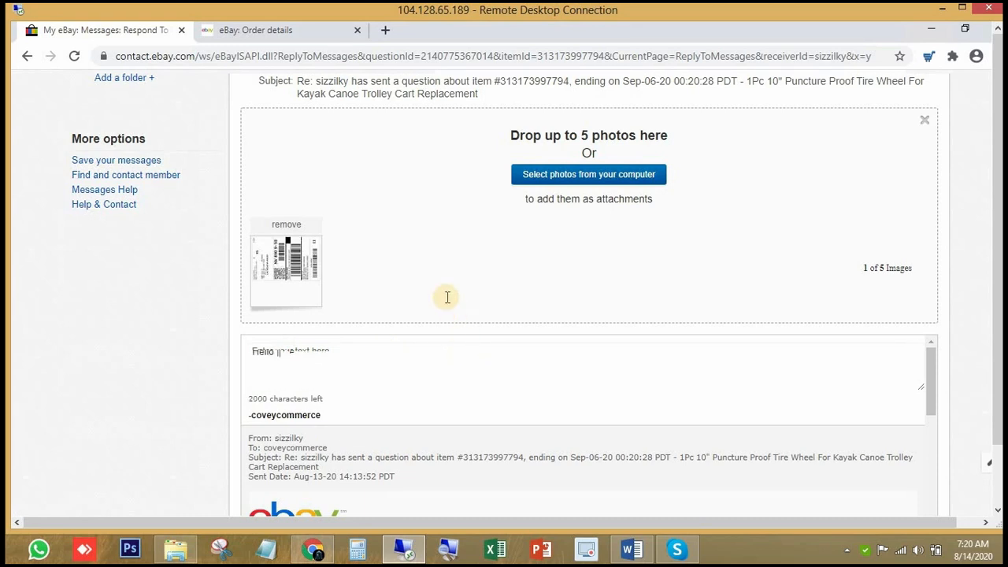
pyautogui.scroll(-2, 455, 294)
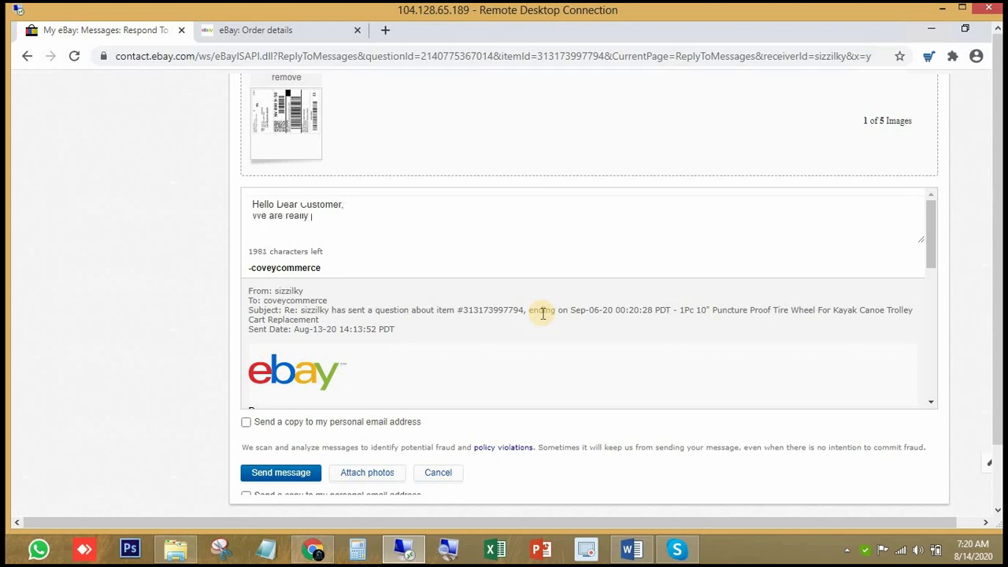
pyautogui.write('that inv')
pyautogui.press('BackSpace')
pyautogui.write('convenience')
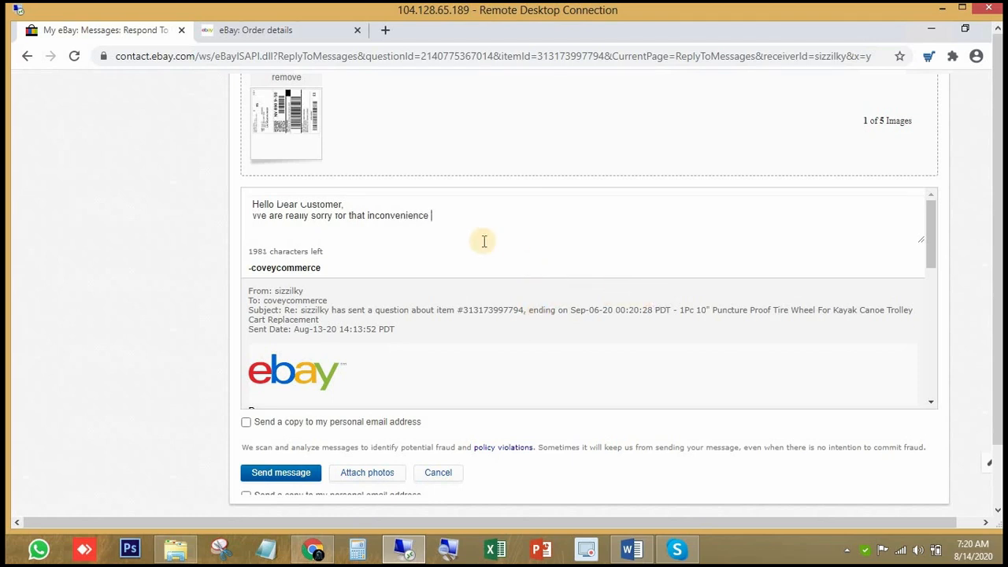
# - End the apology with a period and add "We have attached Return Label with this message. Please print it and send back to us"
pyautogui.press('BackSpace')
pyautogui.write('. We have attached c')
pyautogui.press('BackSpace')
pyautogui.press('BackSpace')
pyautogui.write('d Return ')
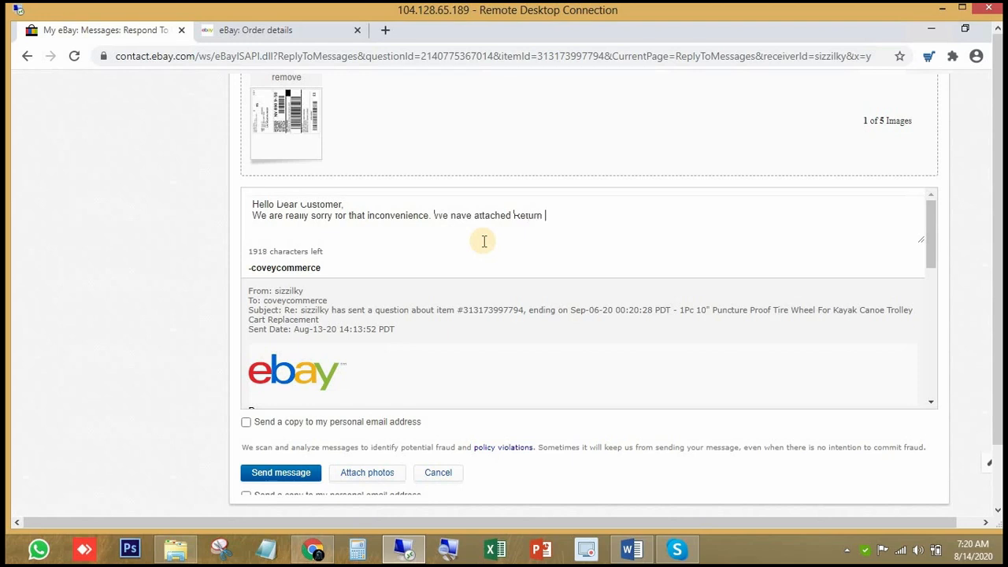
pyautogui.write('Label with this message')
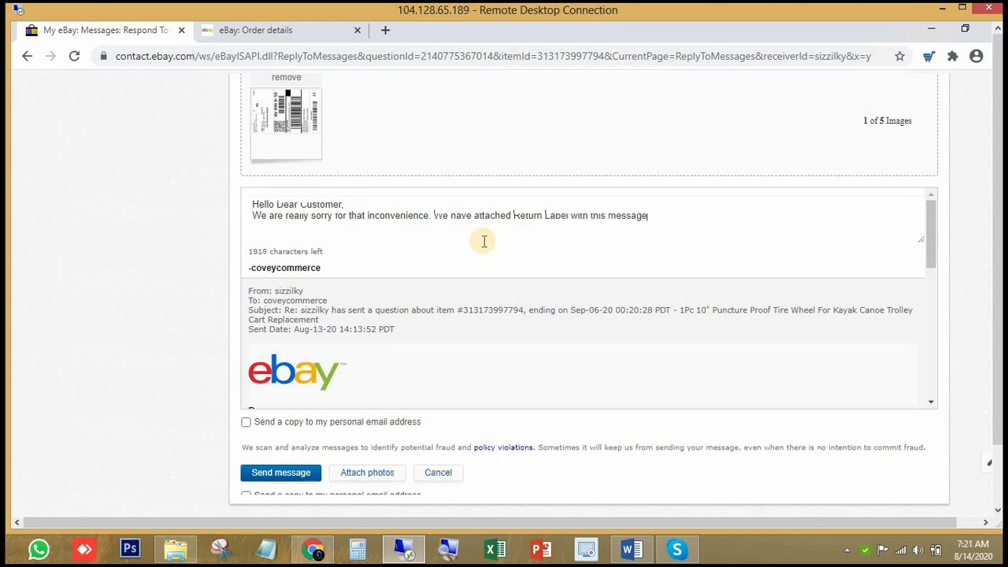
pyautogui.write(' p')
pyautogui.press('BackSpace')
pyautogui.write('. Please print it and send back to us ')
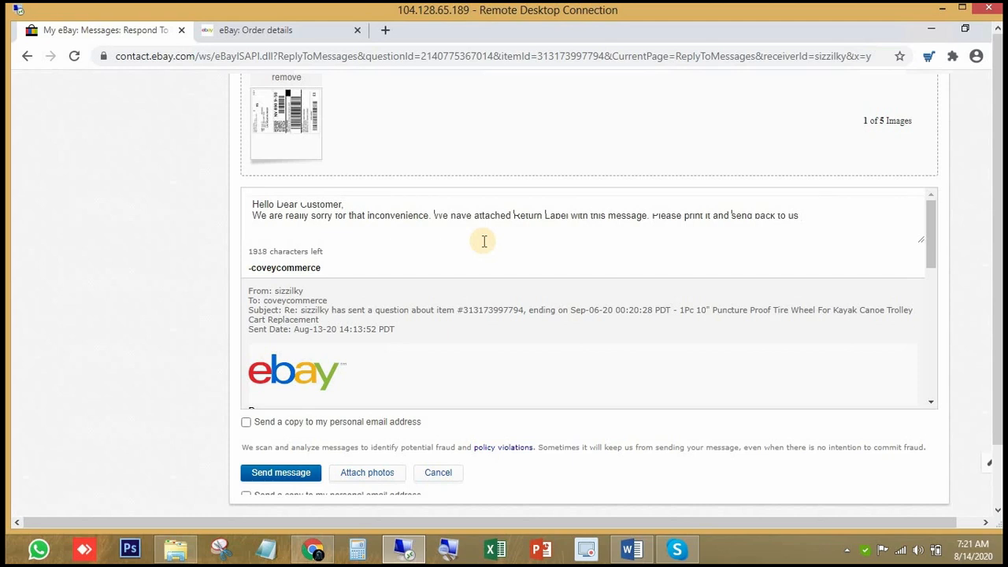
# - End the return request with a period and add the correctly spelled sentence "Thanks for your patience."
pyautogui.write('. Thanks')
pyautogui.press('BackSpace')
pyautogui.press('BackSpace')
pyautogui.press('BackSpace')
pyautogui.press('BackSpace')
pyautogui.press('BackSpace')
pyautogui.press('BackSpace')
pyautogui.write('Thanks for yur')
pyautogui.press('BackSpace')
pyautogui.press('BackSpace')
pyautogui.write('ouor')
pyautogui.press('BackSpace')
pyautogui.press('BackSpace')
pyautogui.press('BackSpace')
pyautogui.write('r petience')
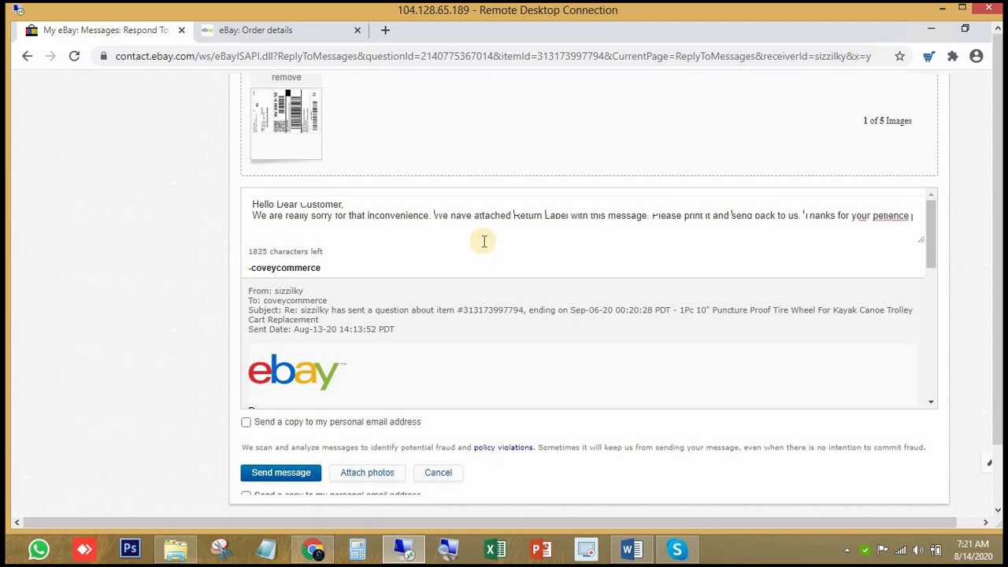
pyautogui.press('BackSpace')
pyautogui.write('!')
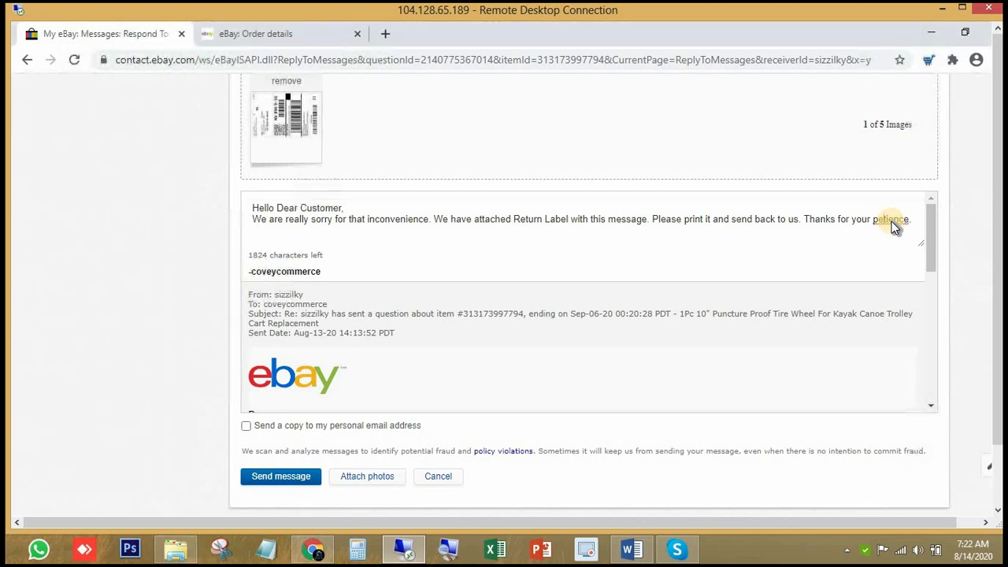
pyautogui.click(892, 221)
pyautogui.rightClick(892, 222)
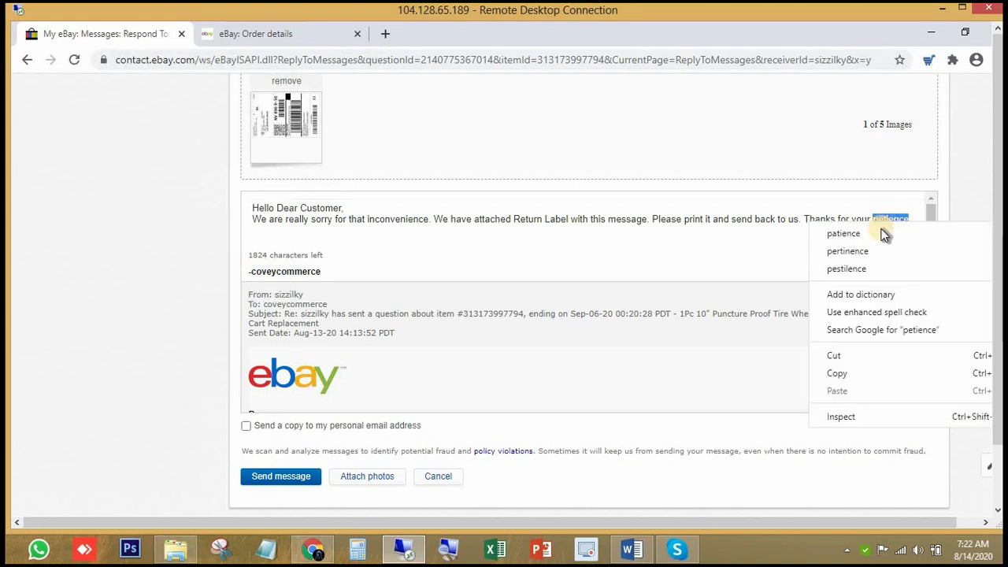
pyautogui.click(816, 236)
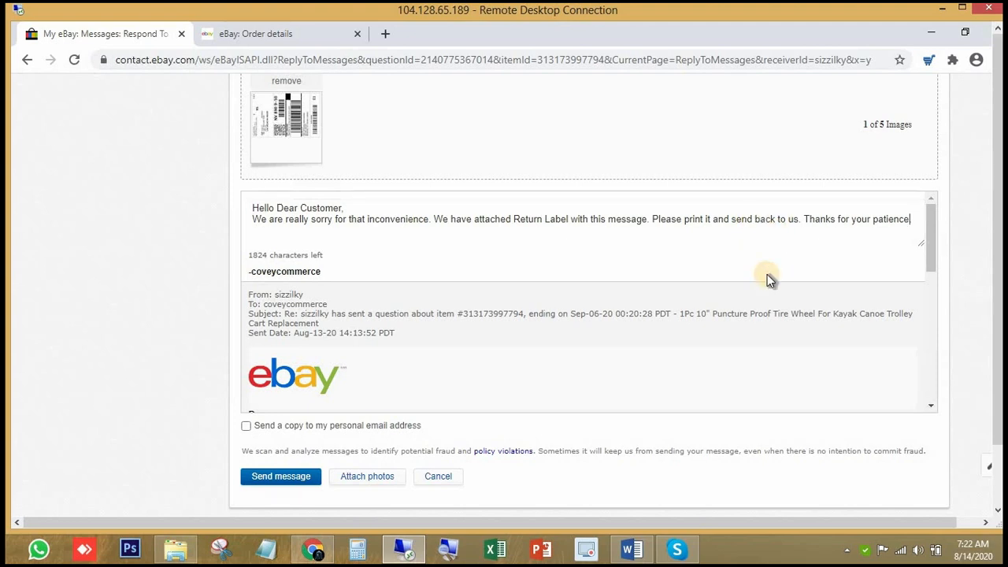
# - Insert "item" after "send" and "being" before "patience" in the message text
pyautogui.write('item')
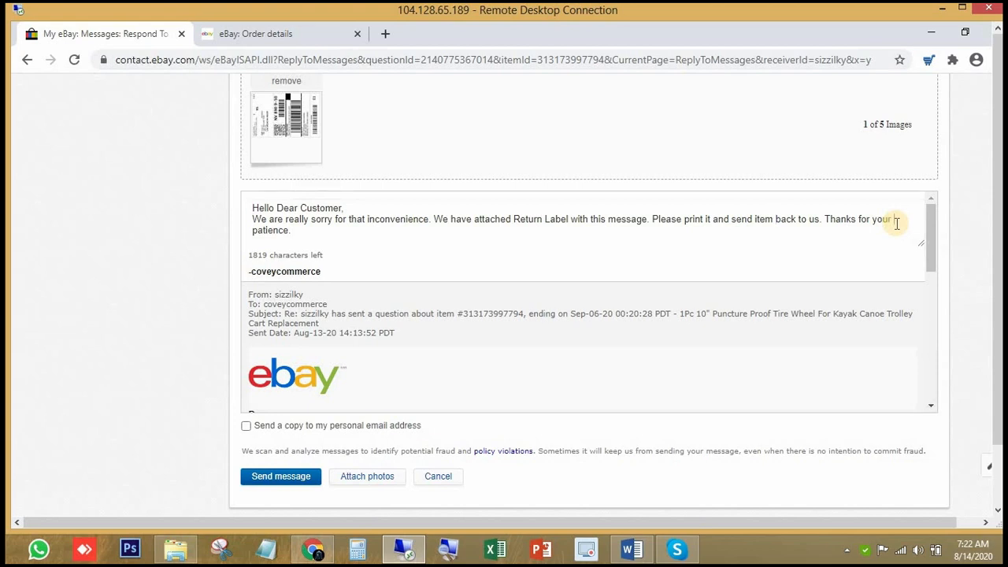
pyautogui.click(897, 224)
pyautogui.write('being')
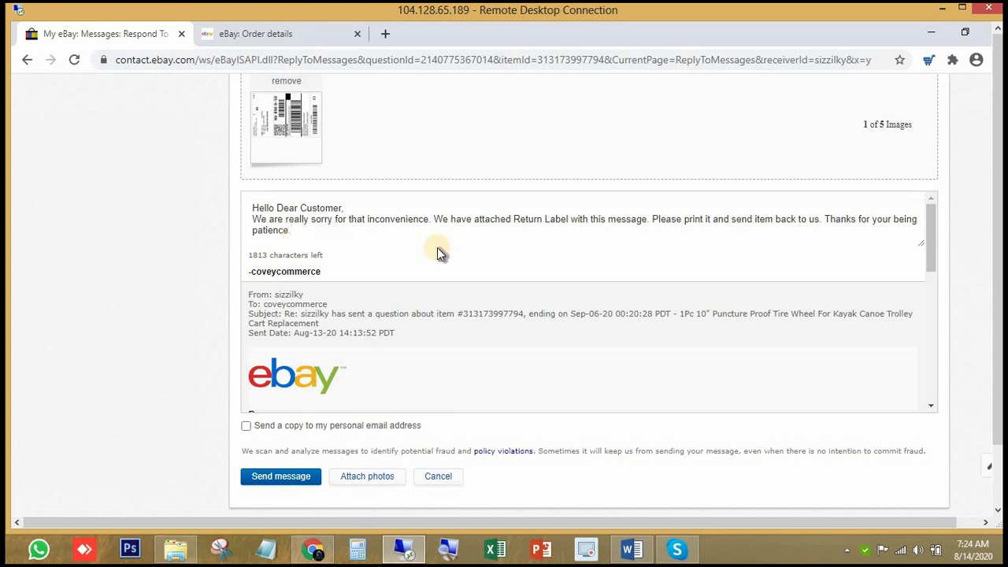
# - Append "And if you have any questions then please let me know I will be very happy to answer!" to the message
pyautogui.write('And if you have any que')
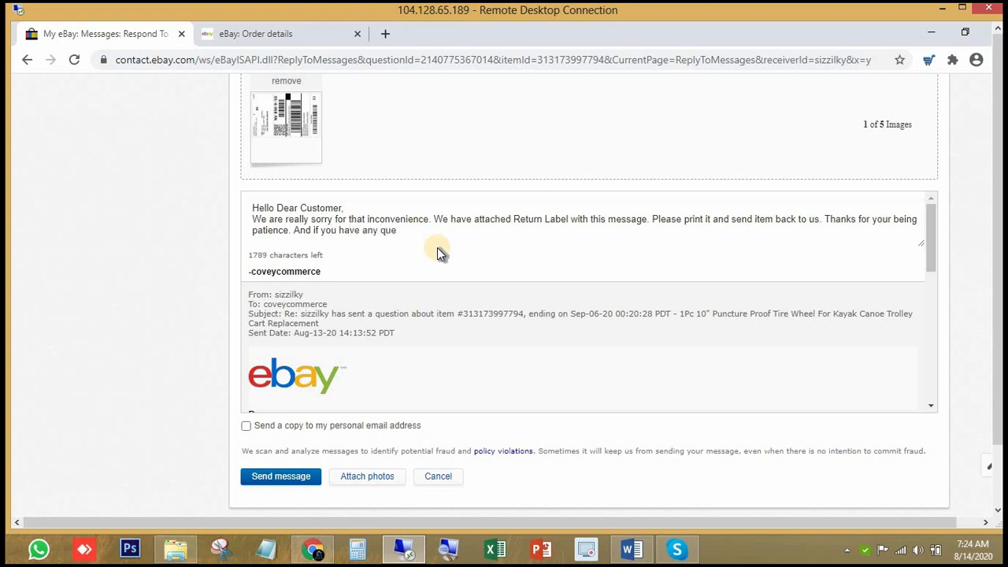
pyautogui.write('estikons then')
pyautogui.press('BackSpace')
pyautogui.press('BackSpace')
pyautogui.press('BackSpace')
pyautogui.press('BackSpace')
pyautogui.press('BackSpace')
pyautogui.press('BackSpace')
pyautogui.write('s then please let me knw')
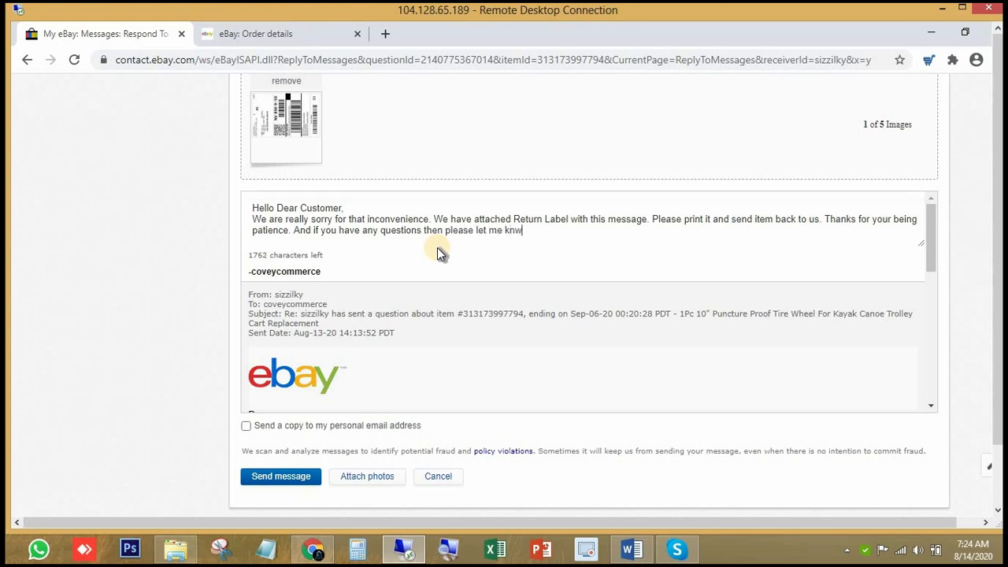
pyautogui.write('ow I will be very')
pyautogui.press('BackSpace')
pyautogui.write('y happy to ans')
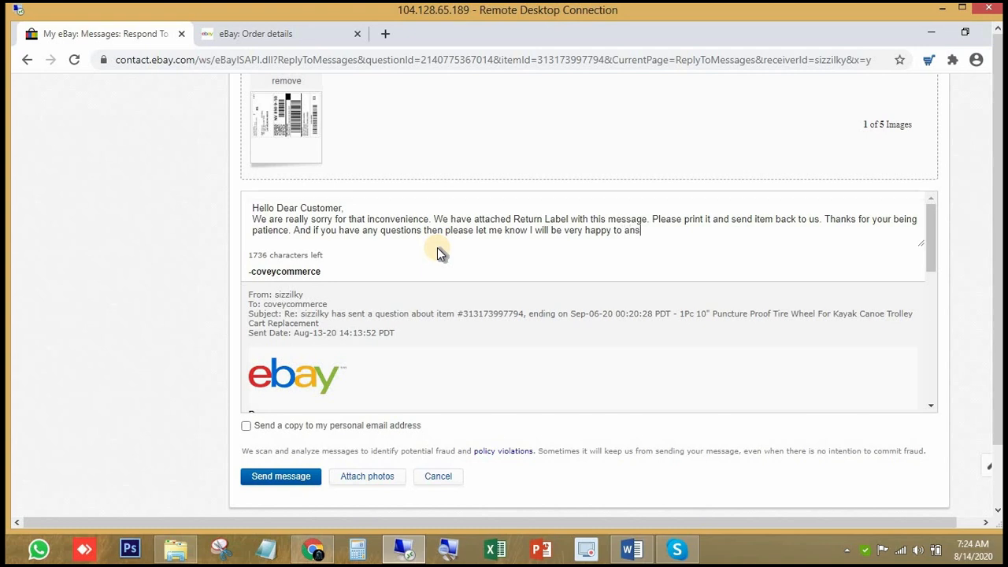
pyautogui.write('wer!\\')
# - Sign off the message with "Best Regards," and "Covey Commerce Team" on separate lines
pyautogui.press('Return')
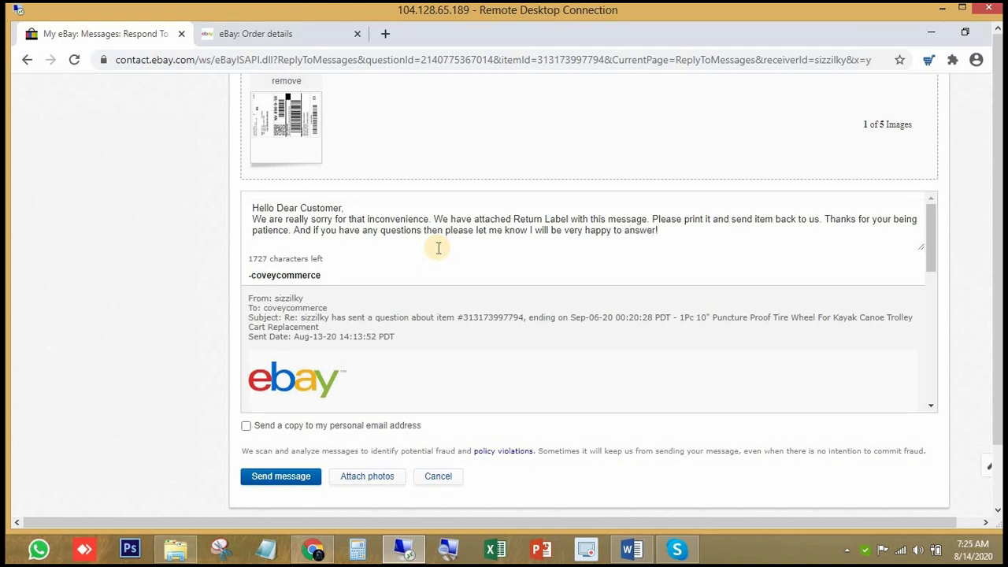
pyautogui.write('BBest REgard')
pyautogui.press('BackSpace')
pyautogui.press('BackSpace')
pyautogui.press('BackSpace')
pyautogui.press('BackSpace')
pyautogui.press('BackSpace')
pyautogui.write('ebgar')
pyautogui.press('BackSpace')
pyautogui.press('BackSpace')
pyautogui.write('gards.')
pyautogui.press('Return')
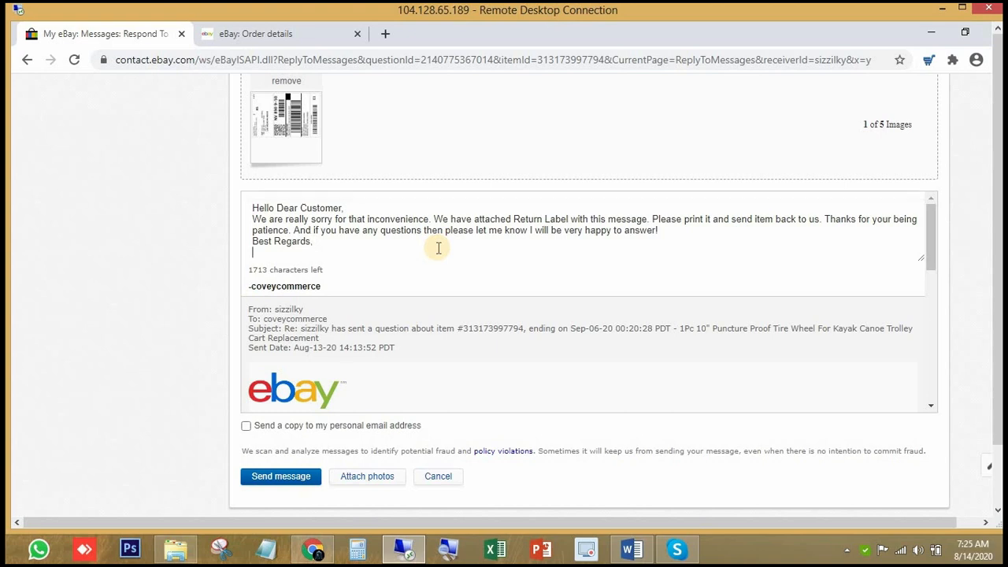
pyautogui.write('Covey Commerce Tea')
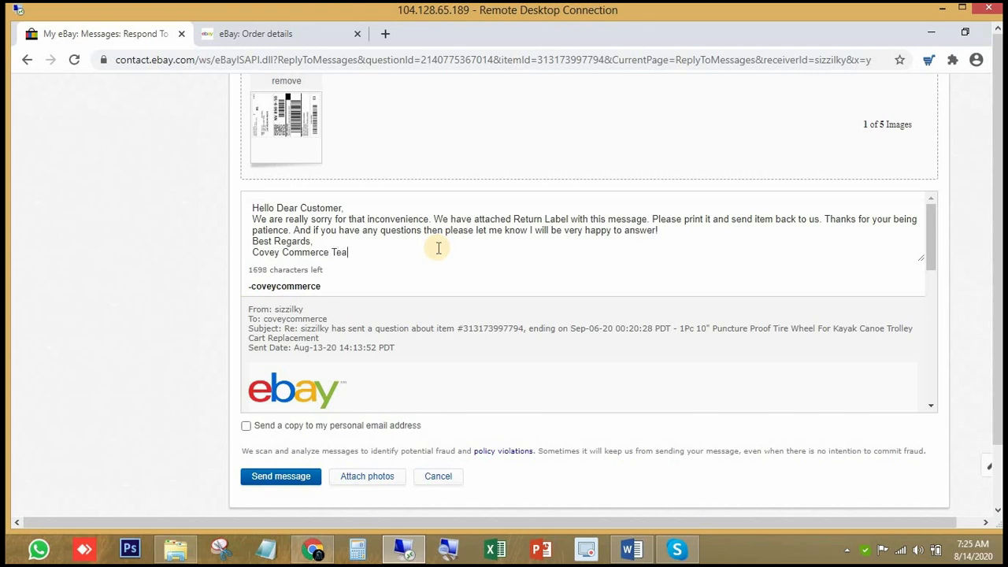
pyautogui.write('m')
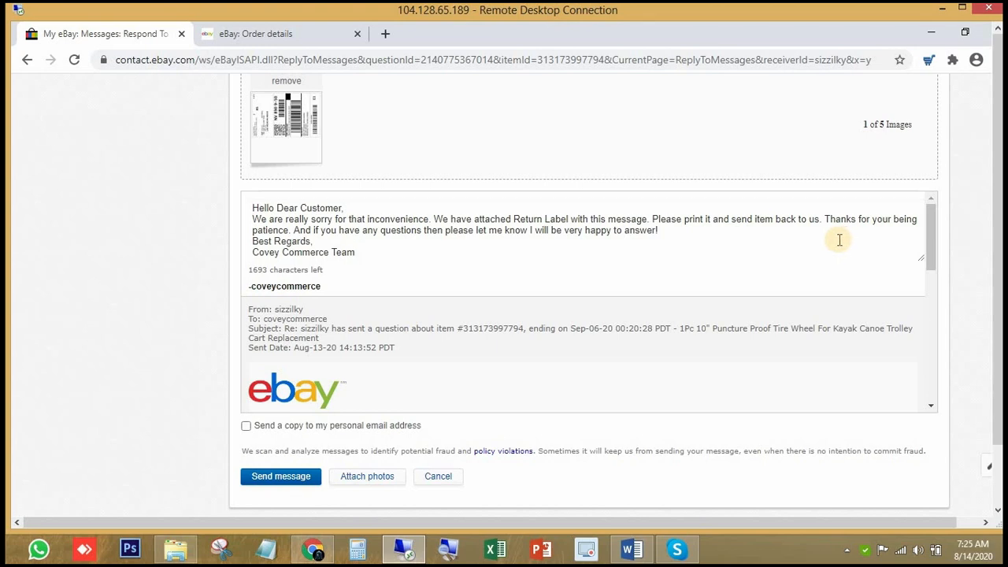
# - Insert "We will refund you once recieve the product" before the sentence starting with "Thanks" in the message
pyautogui.click(827, 219)
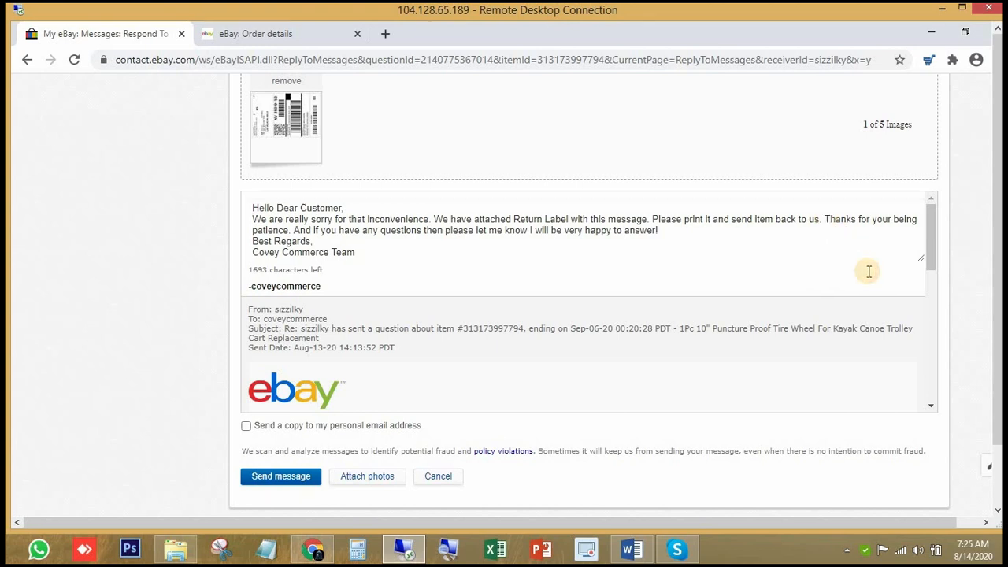
pyautogui.write('We ')
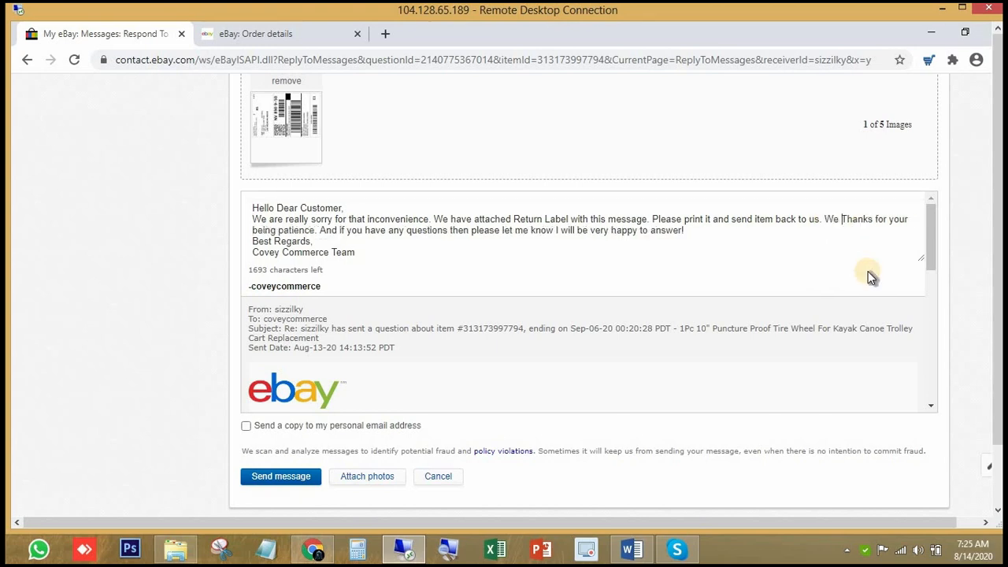
pyautogui.write('will ')
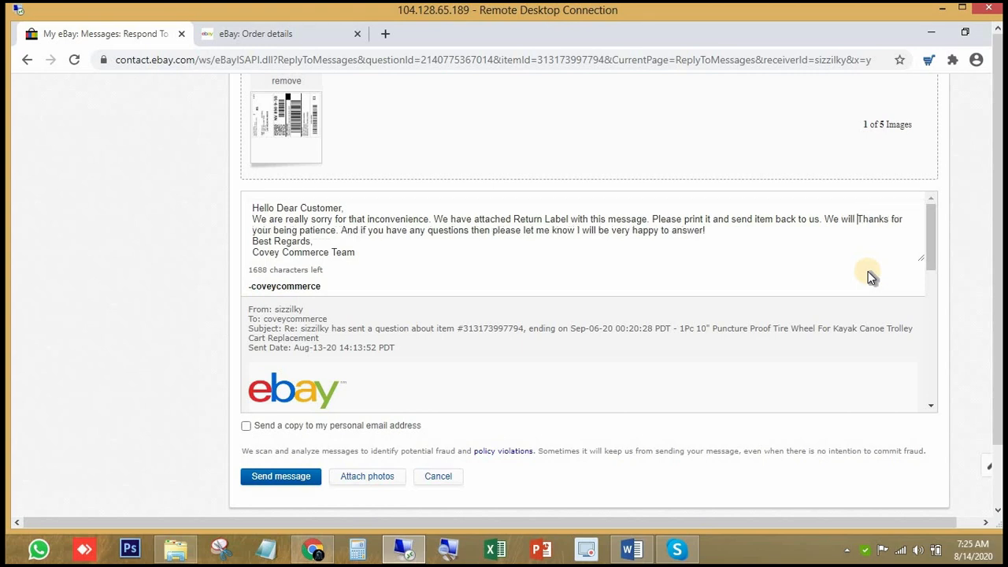
pyautogui.write('refund ')
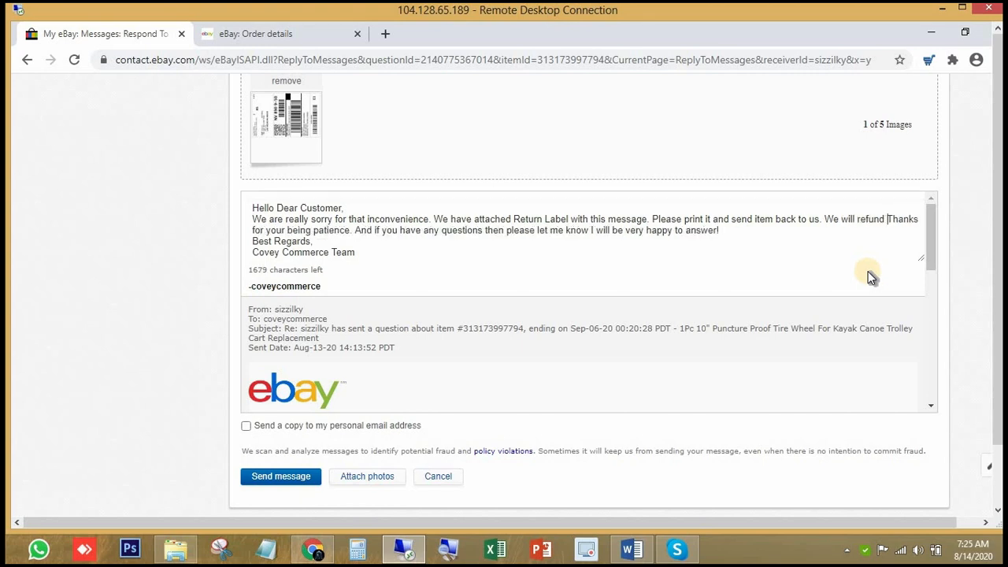
pyautogui.write('you once rec')
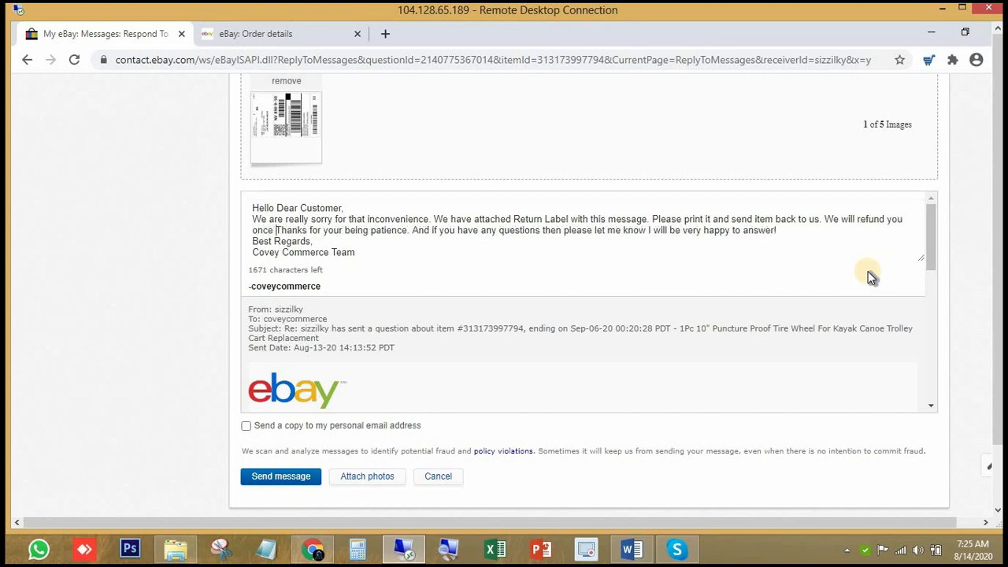
pyautogui.write('i')
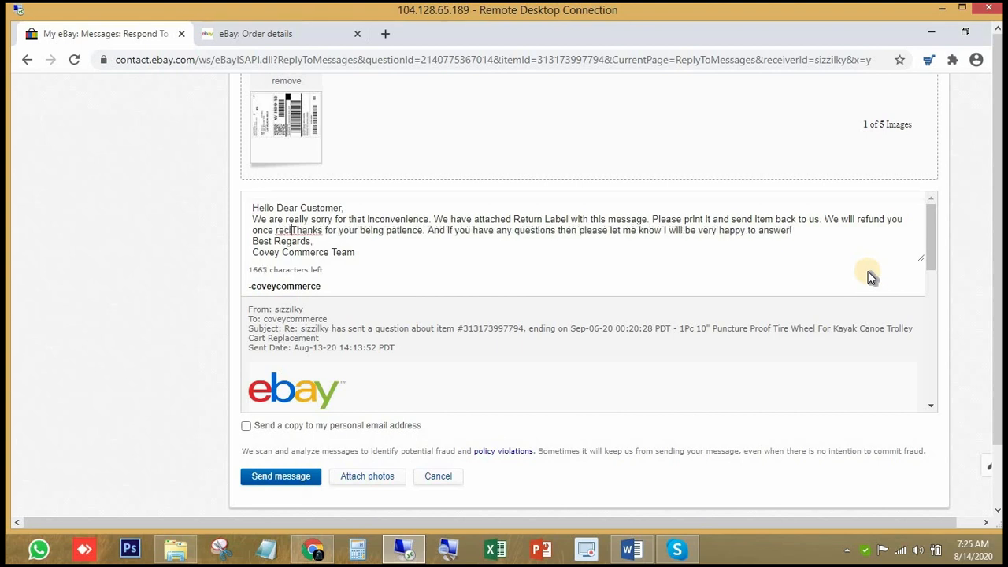
pyautogui.write('eve the profit')
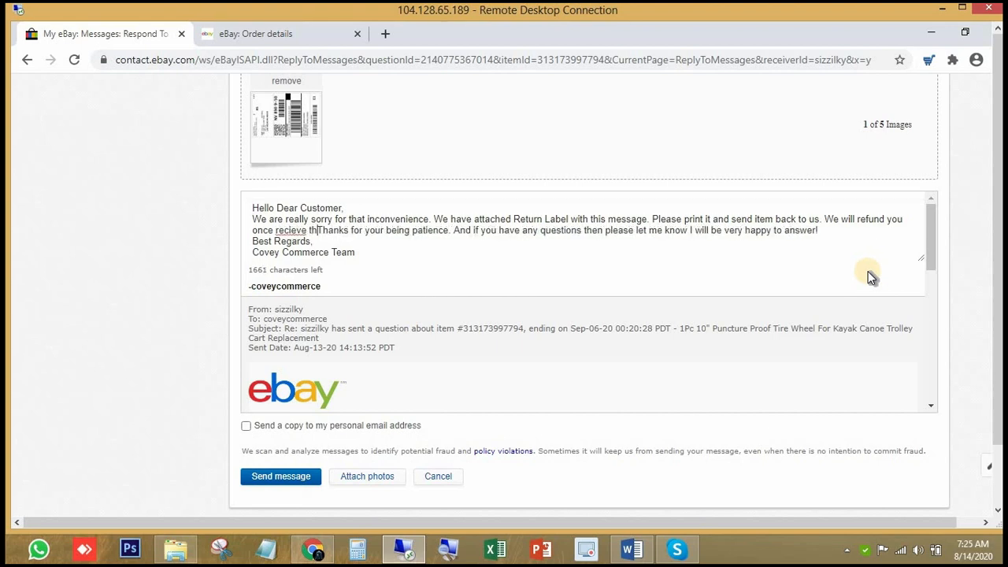
pyautogui.press('BackSpace')
pyautogui.press('BackSpace')
pyautogui.press('BackSpace')
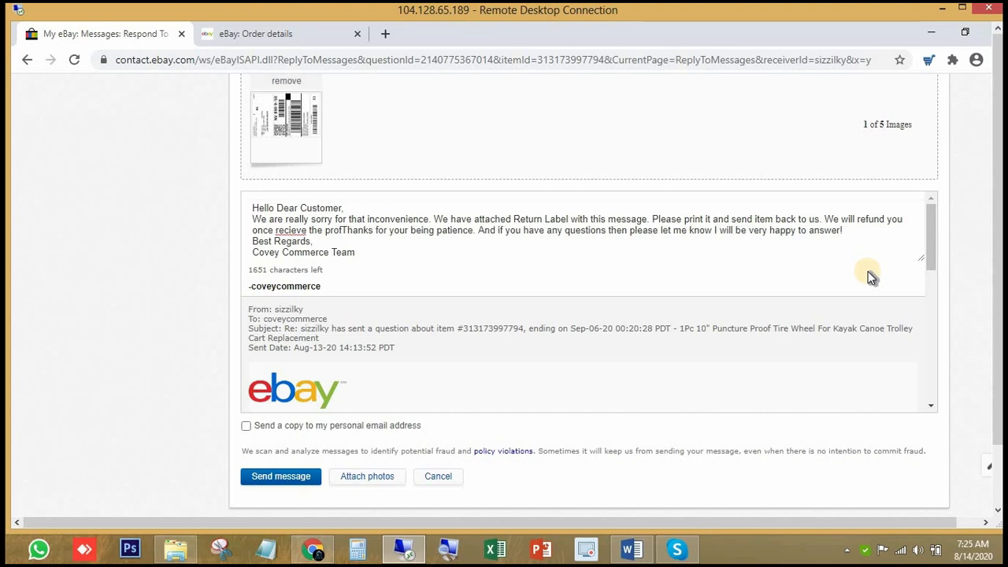
pyautogui.write('duct')
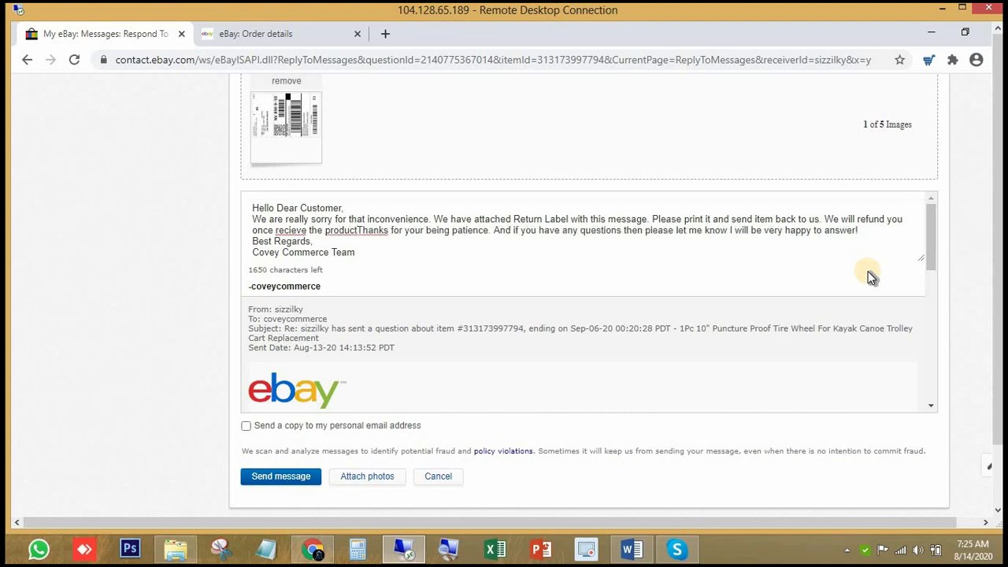
# - Correct the misspelled "recieve" to "receive" and enable sending a copy of the message to the personal email address
pyautogui.click(288, 230)
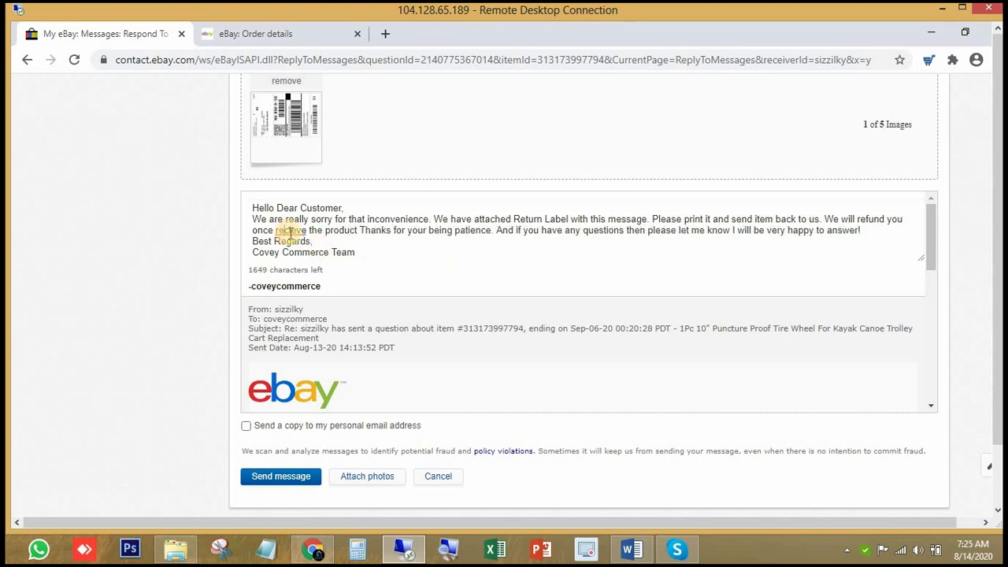
pyautogui.rightClick(292, 234)
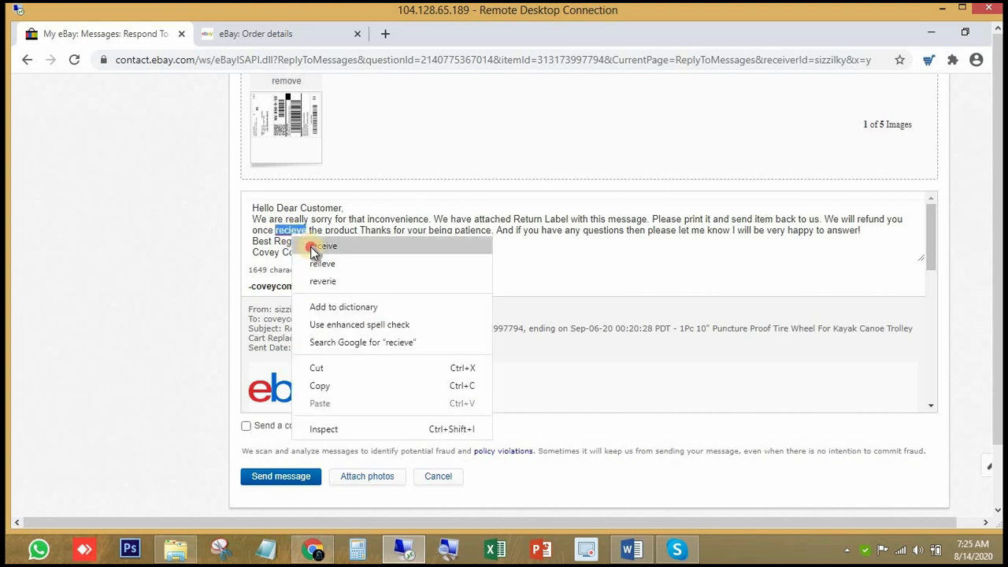
pyautogui.click(323, 246)
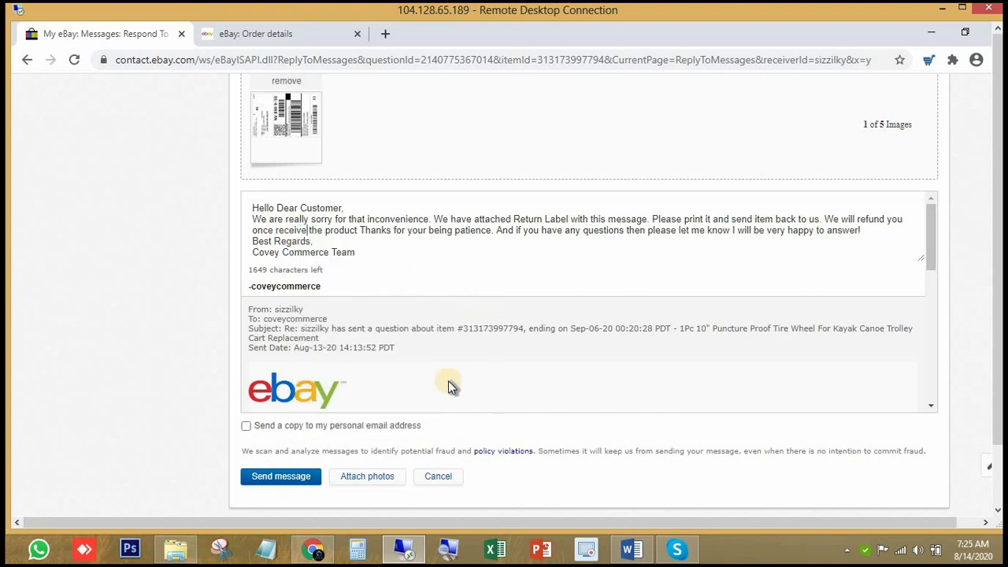
pyautogui.click(246, 427)
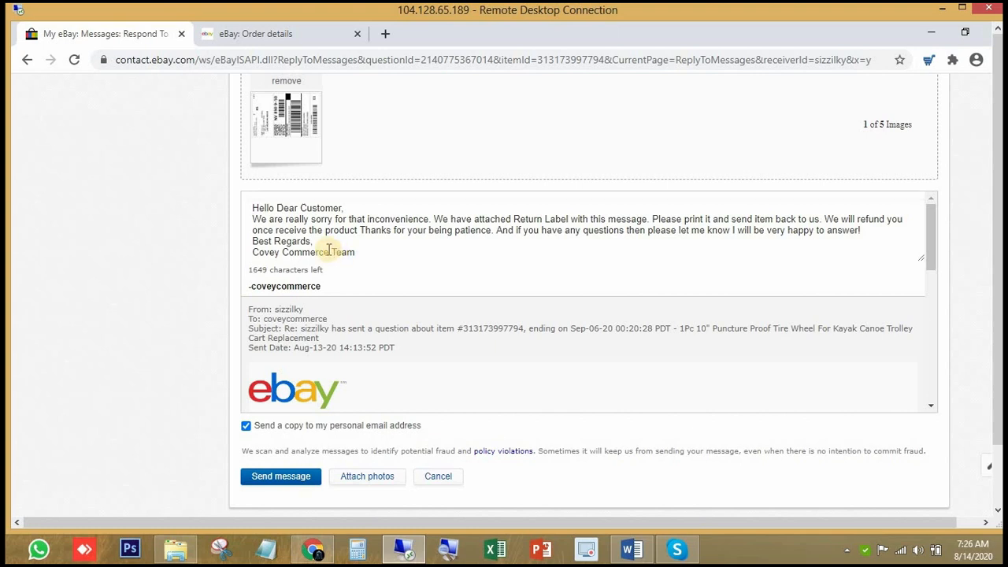
# - Complete the refund sentence with "we" before "receive" and a period after "product", and send the message to the buyer
pyautogui.click(279, 233)
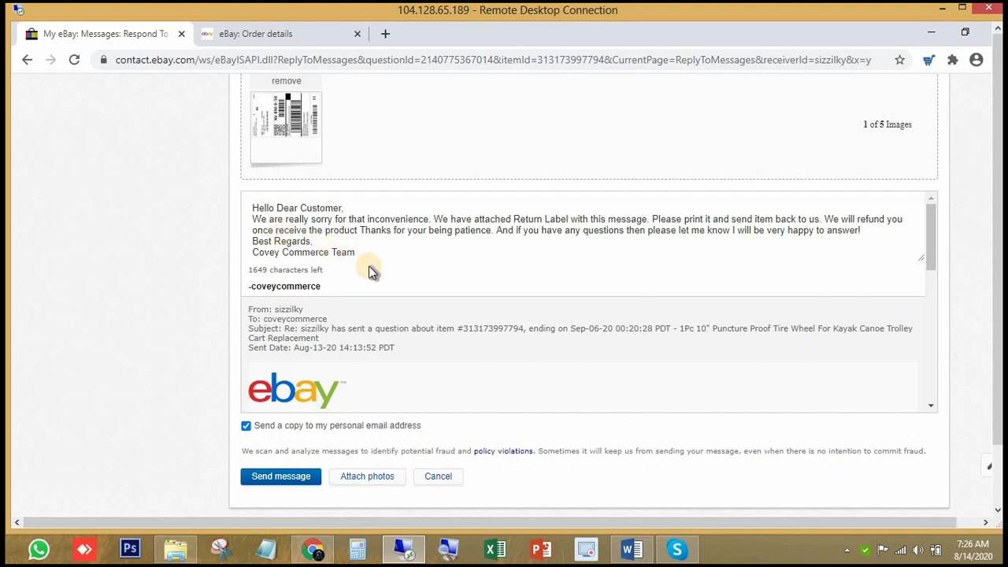
pyautogui.write('we ')
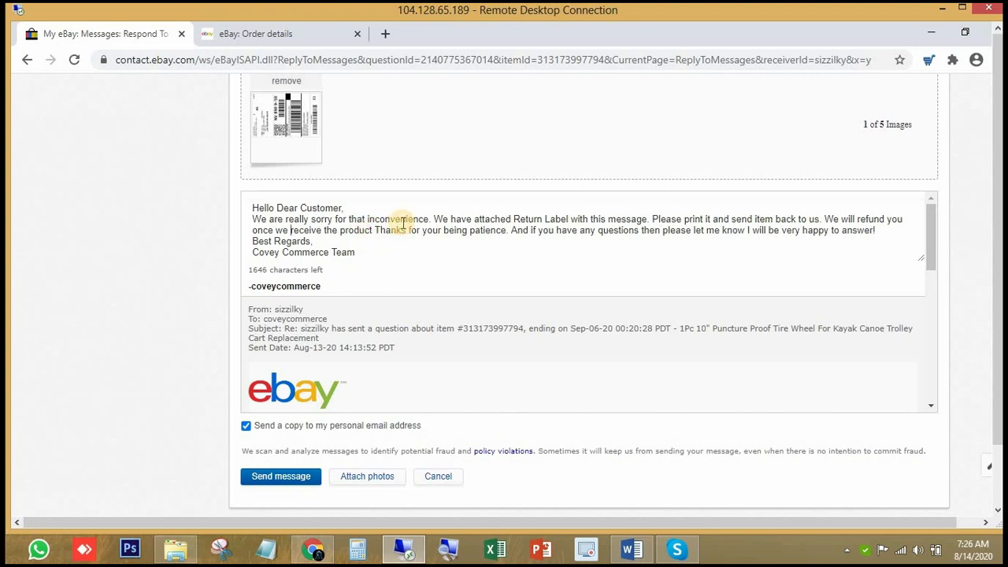
pyautogui.write('.')
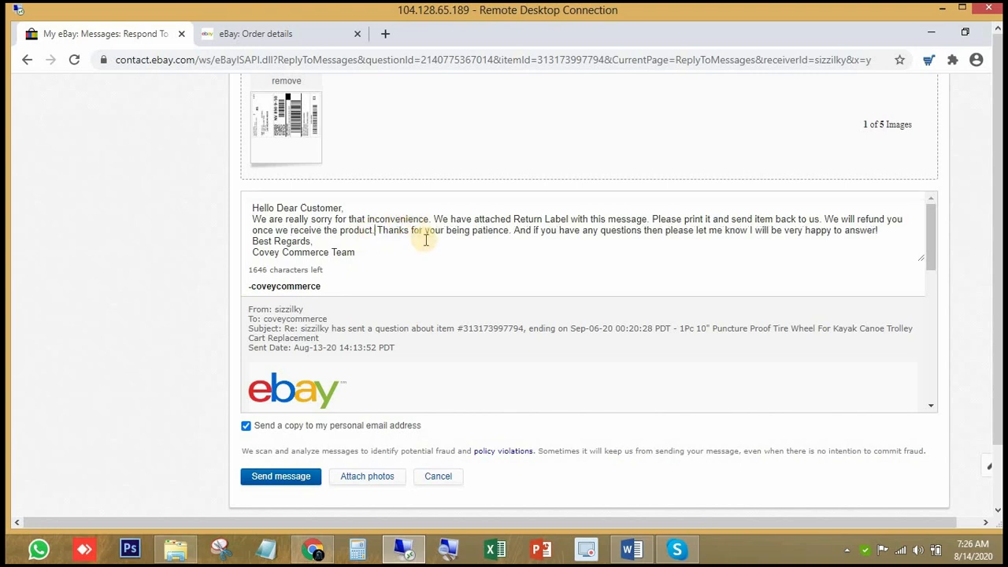
pyautogui.click(261, 475)
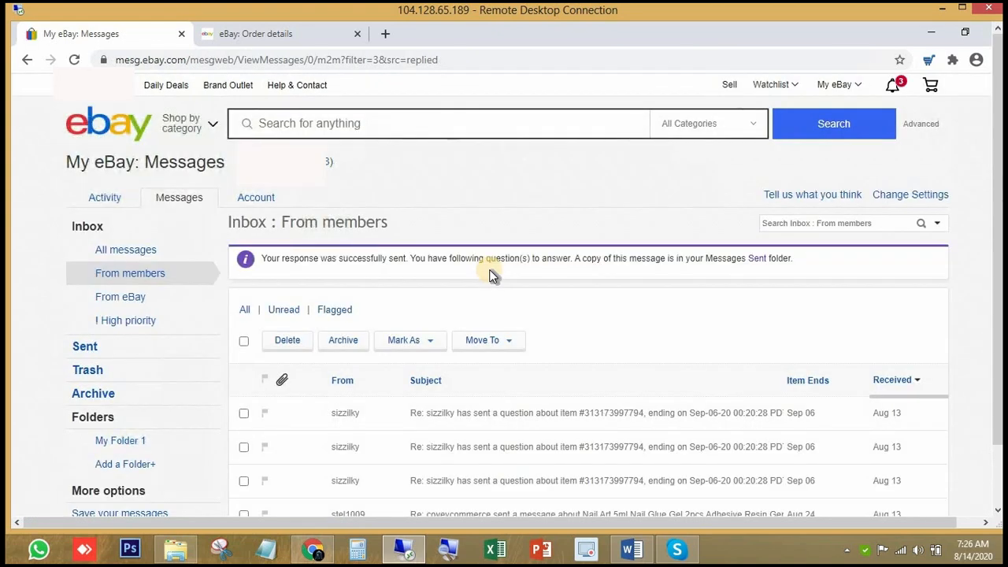
# - Open the Selling page of the eBay account
pyautogui.moveTo(892, 89)
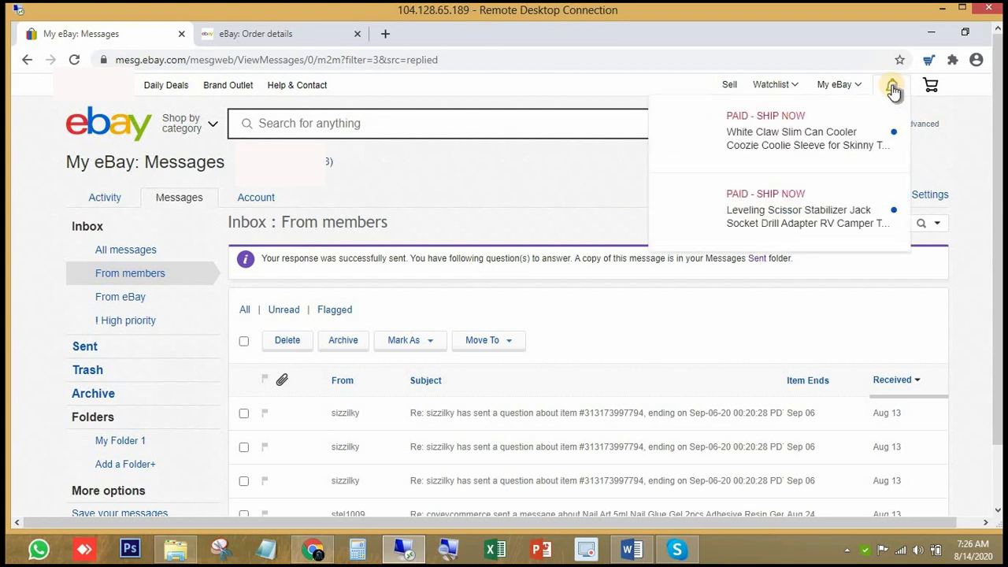
pyautogui.moveTo(835, 84)
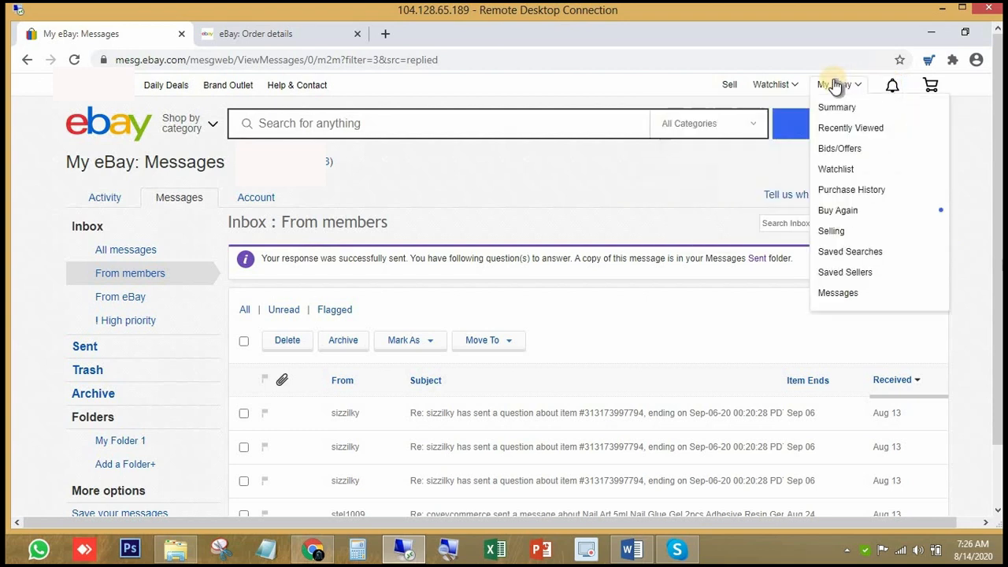
pyautogui.click(830, 231)
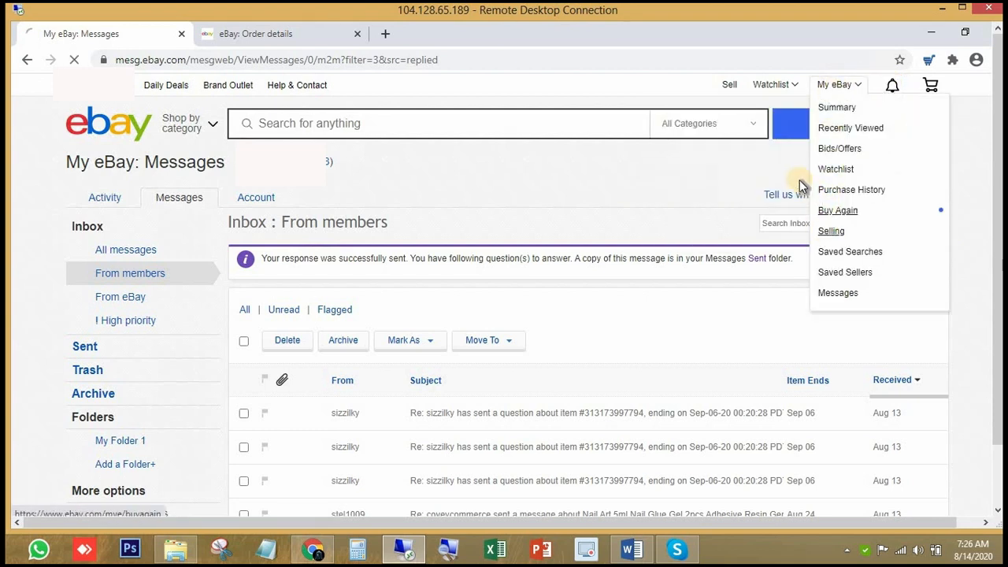